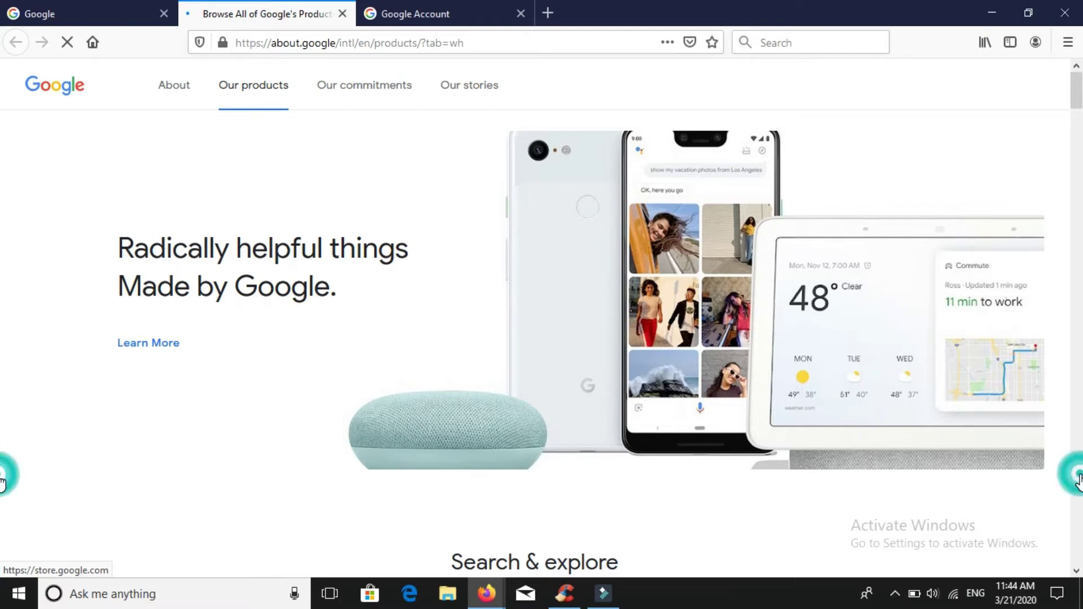
Step: Look through Google's product categories on the products page down to the All products section
scroll(949, 473, "down", 15)
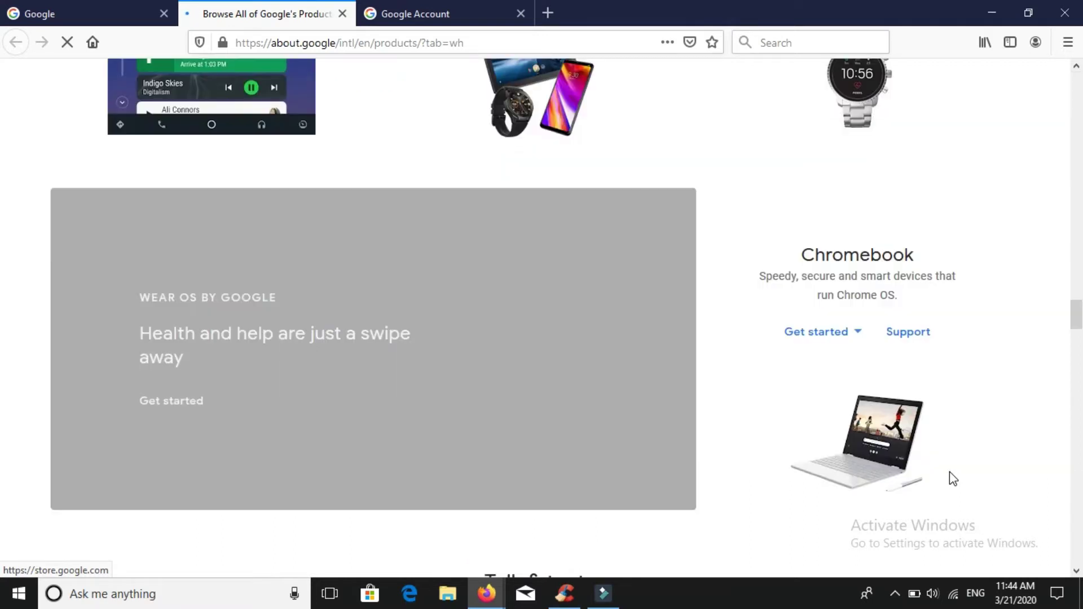
scroll(949, 471, "down", 8)
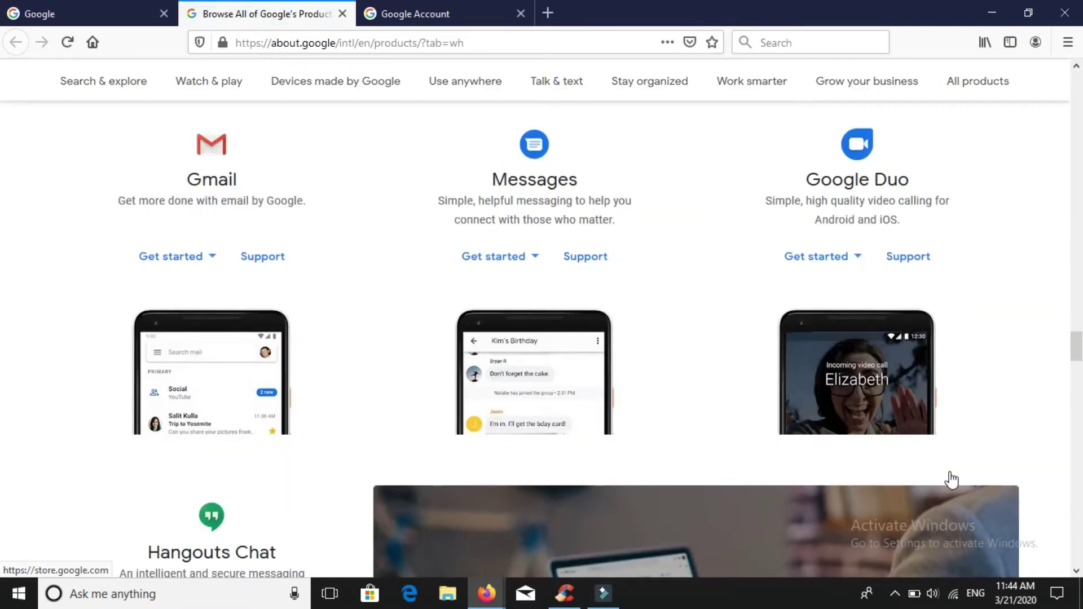
scroll(952, 480, "down", 7)
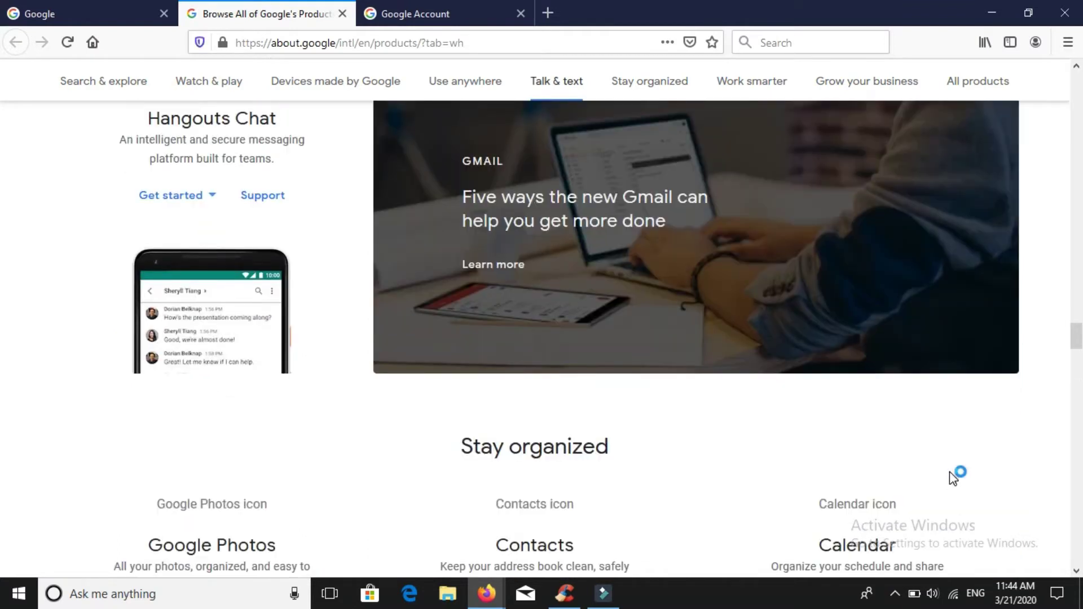
scroll(950, 472, "down", 3)
scroll(949, 472, "down", 3)
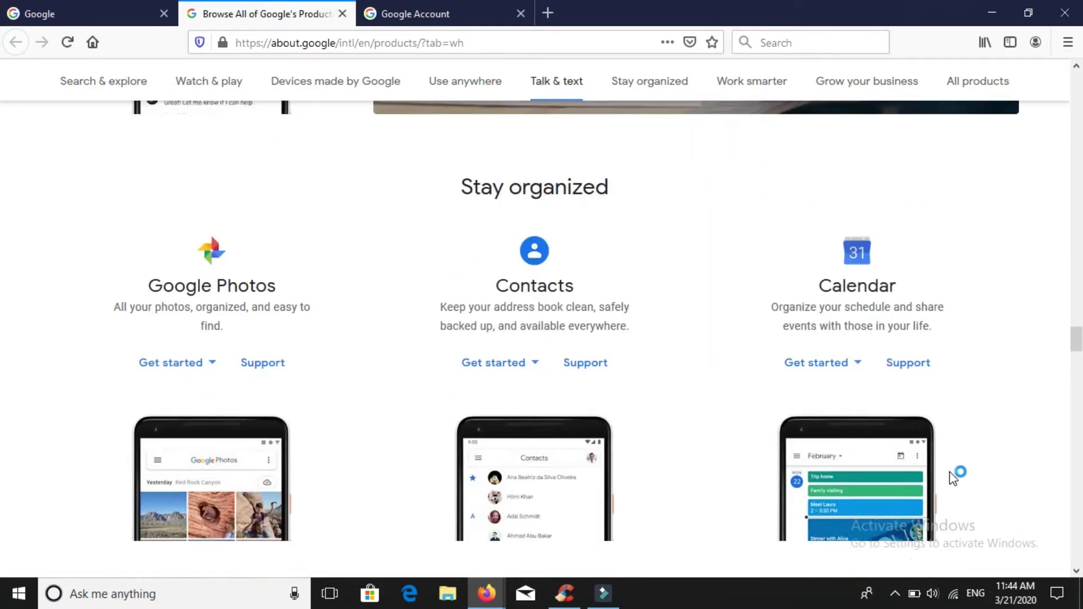
scroll(949, 472, "down", 6)
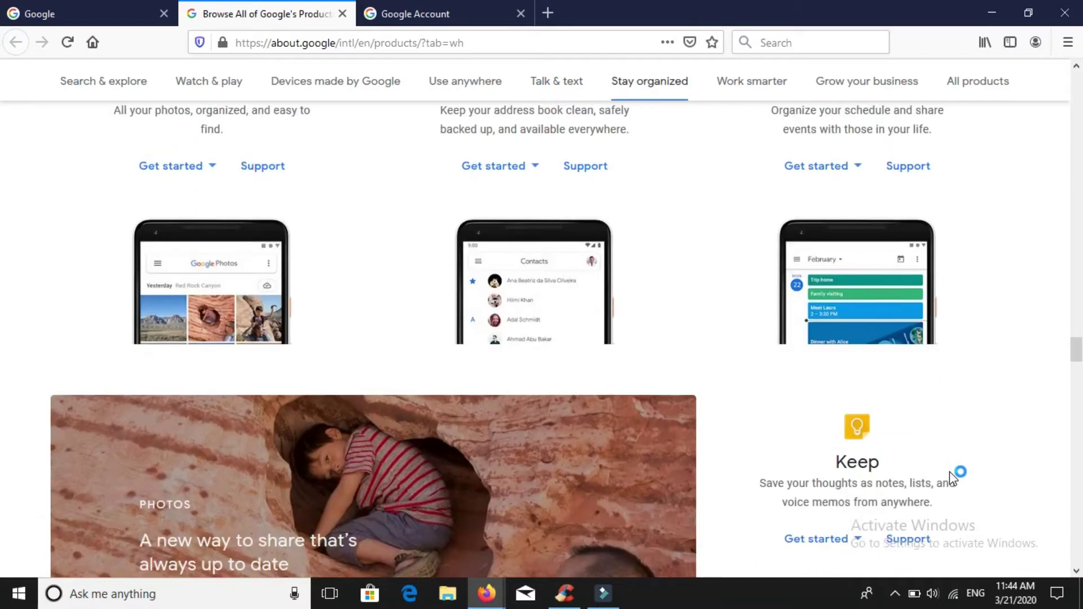
scroll(949, 471, "down", 4)
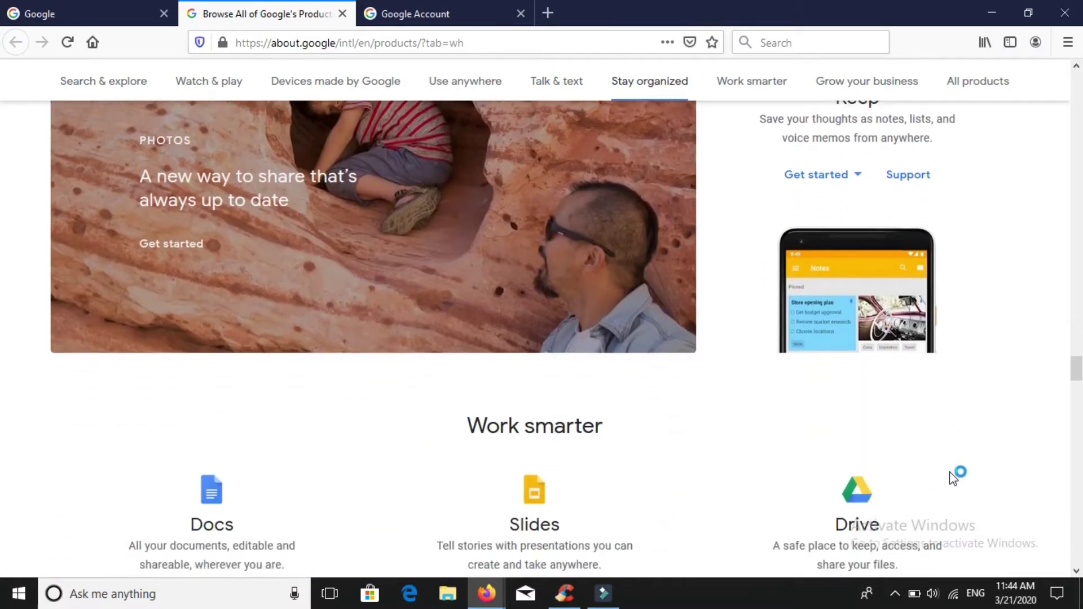
scroll(950, 472, "down", 8)
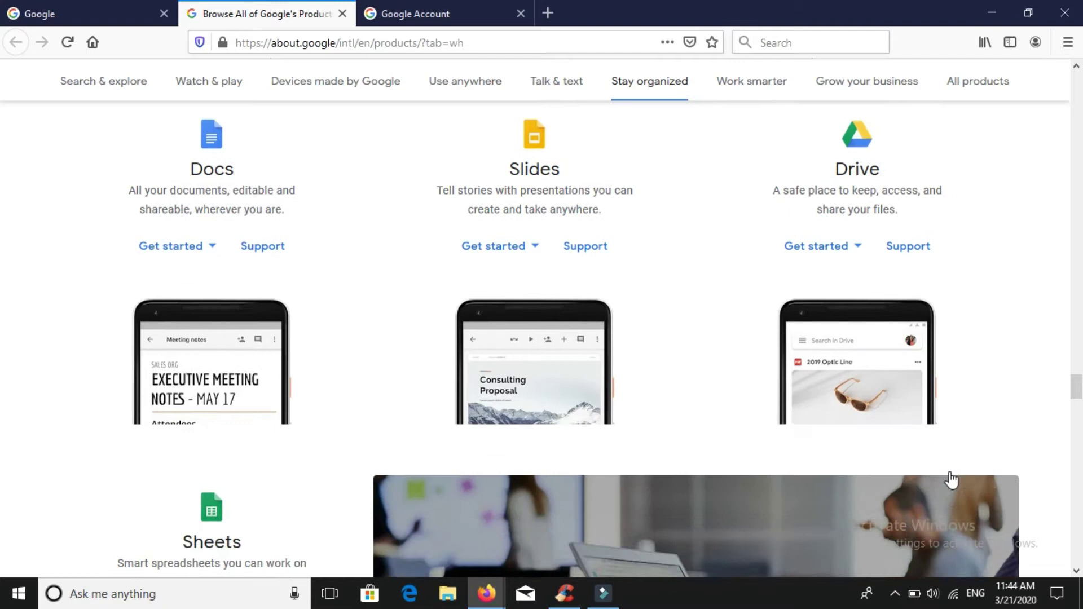
scroll(952, 480, "down", 4)
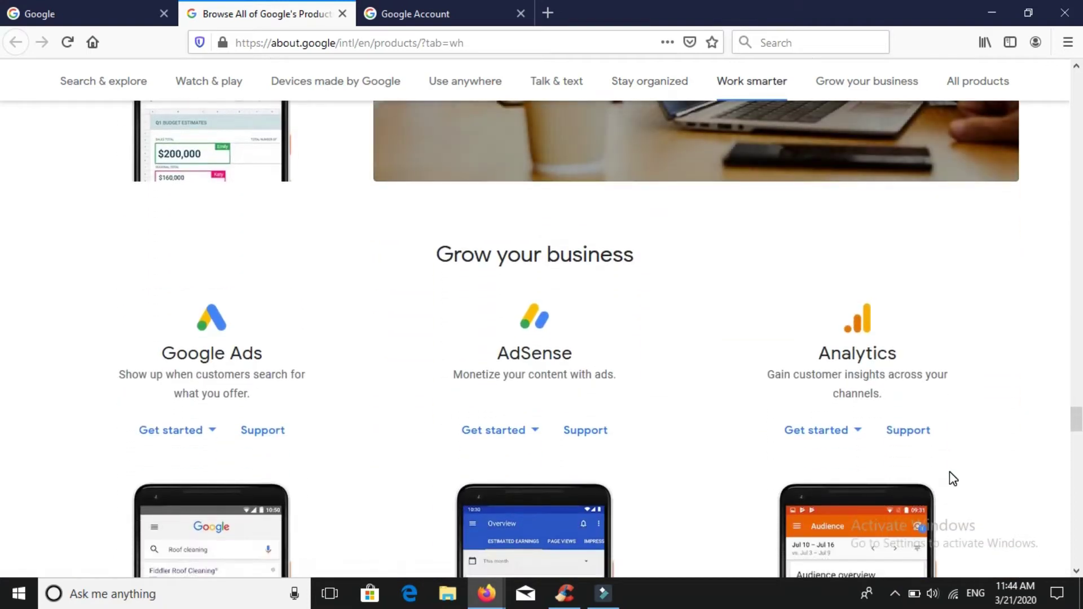
scroll(3, 486, "down", 16)
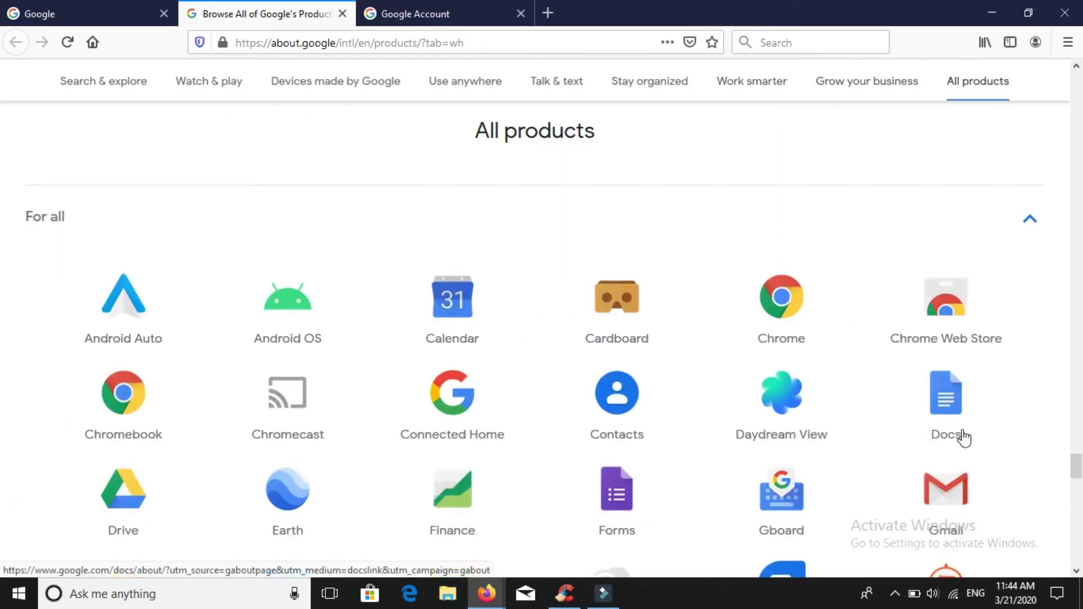
Step: Open Google Sites from the All products list and create a new blank site
scroll(2, 516, "down", 7)
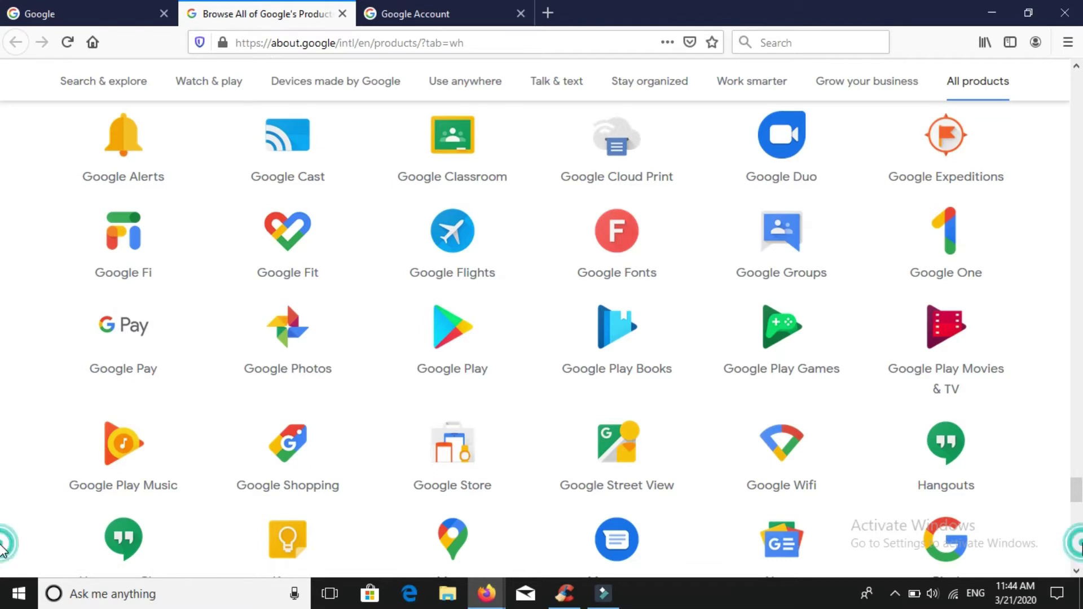
scroll(3, 550, "down", 7)
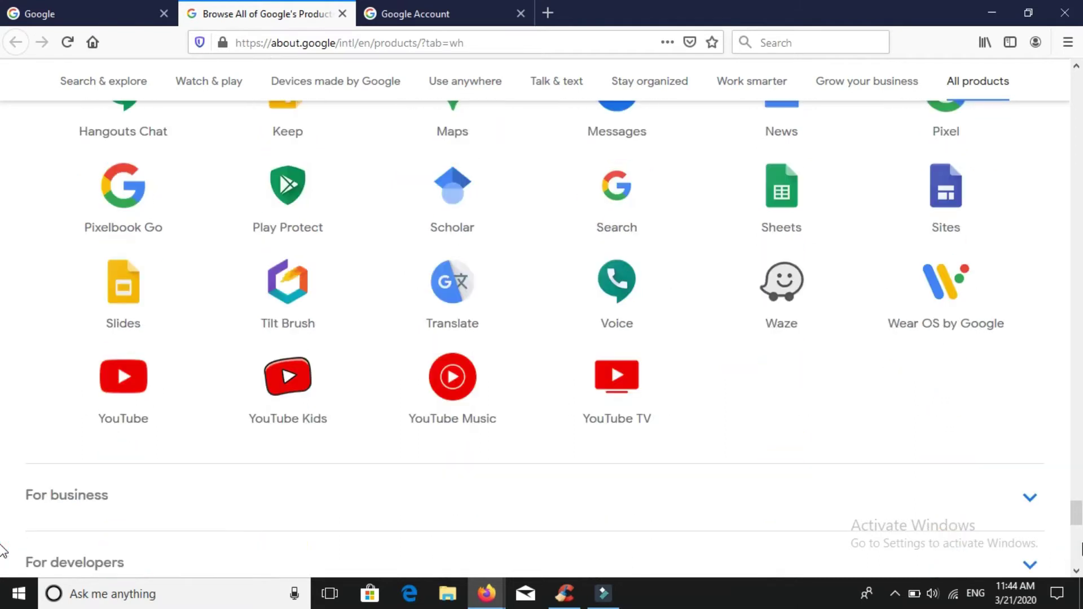
left_click(944, 196)
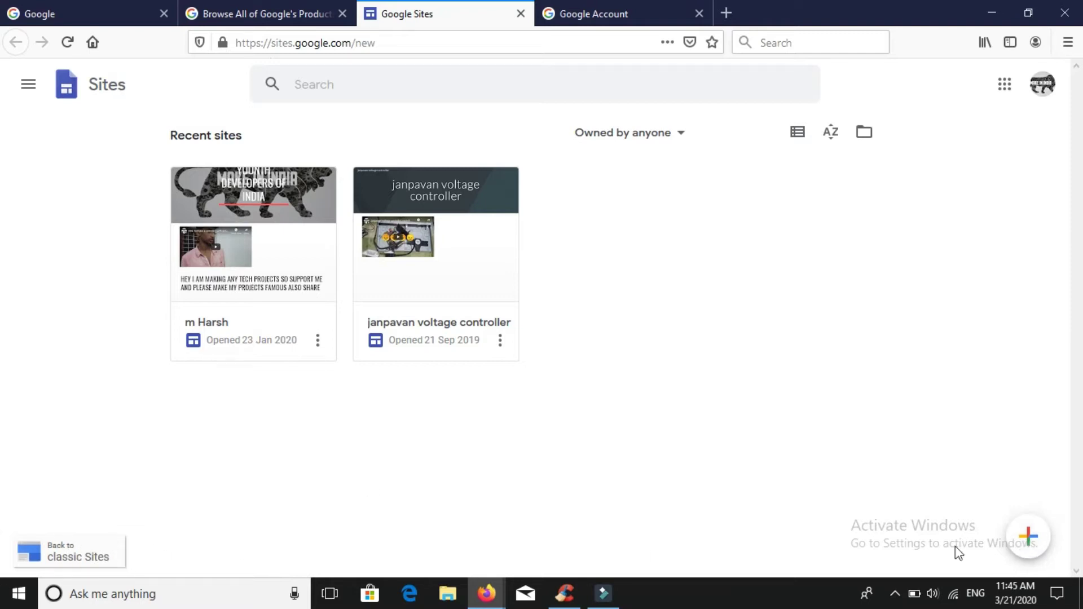
left_click(1029, 538)
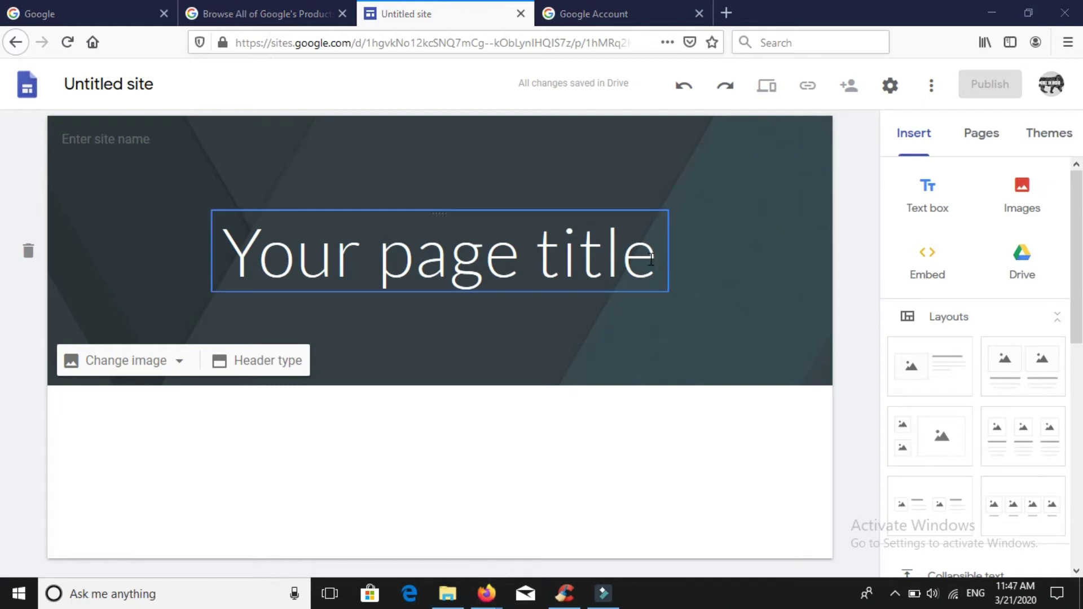
Step: Replace the header's placeholder page title with "Youth developers of india" and dismiss the site settings tip
left_click(651, 259)
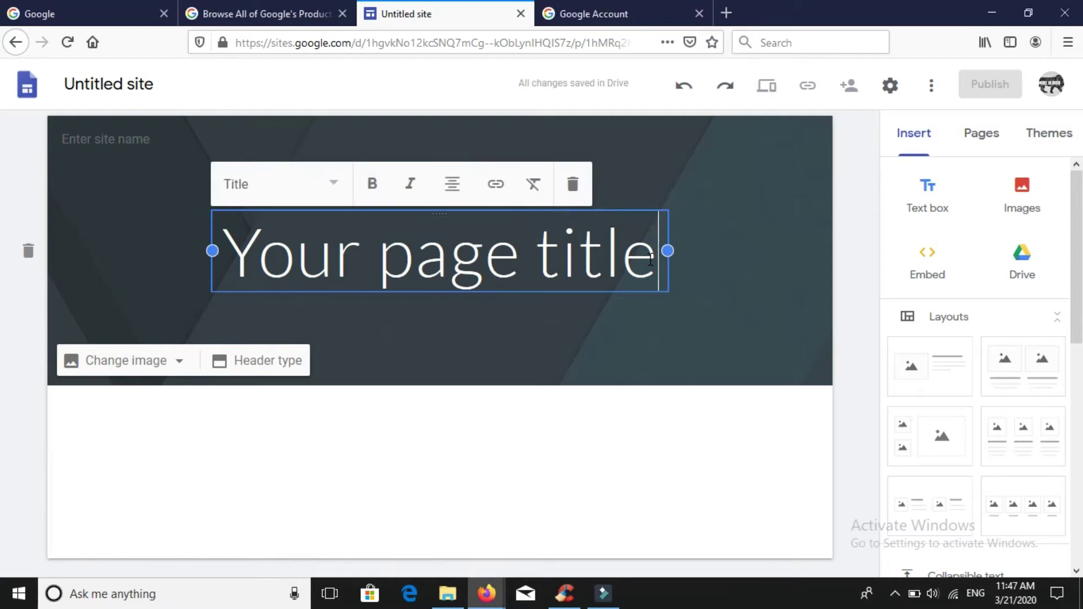
key("BackSpace")
key("BackSpace")
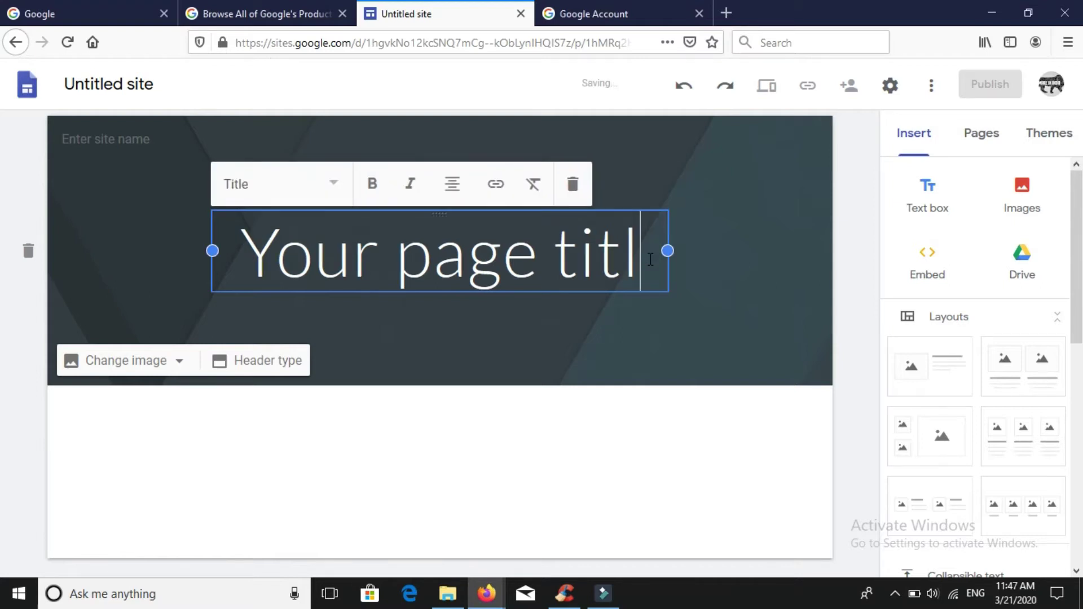
key("BackSpace")
key("BackSpace")
key("BackSpace")
key("BackSpace")
key("BackSpace")
key("BackSpace")
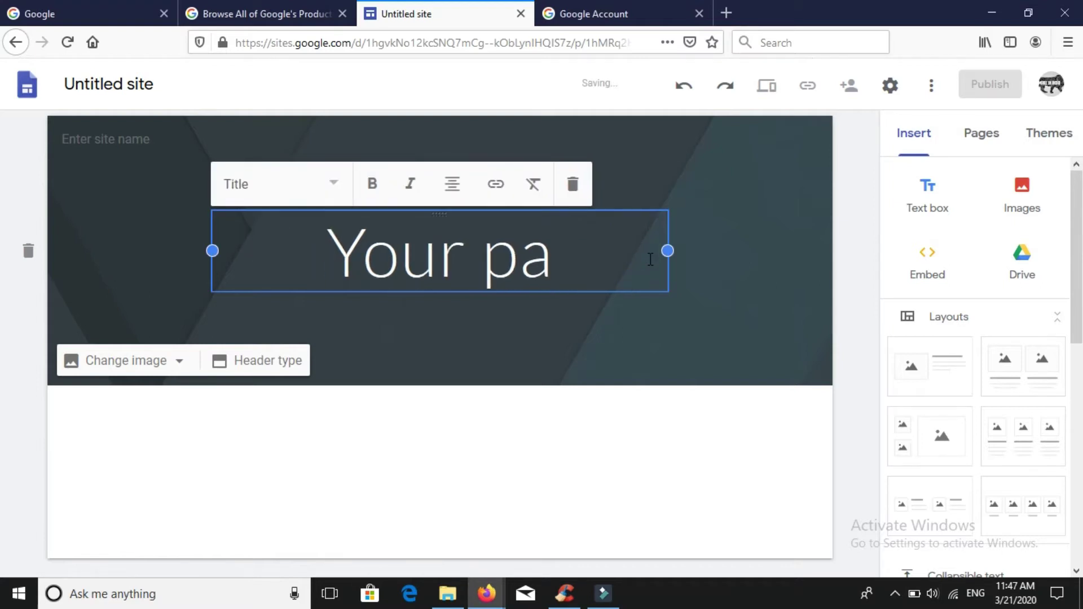
key("BackSpace")
key("BackSpace")
key("BackSpace")
key("BackSpace")
key("BackSpace")
key("BackSpace")
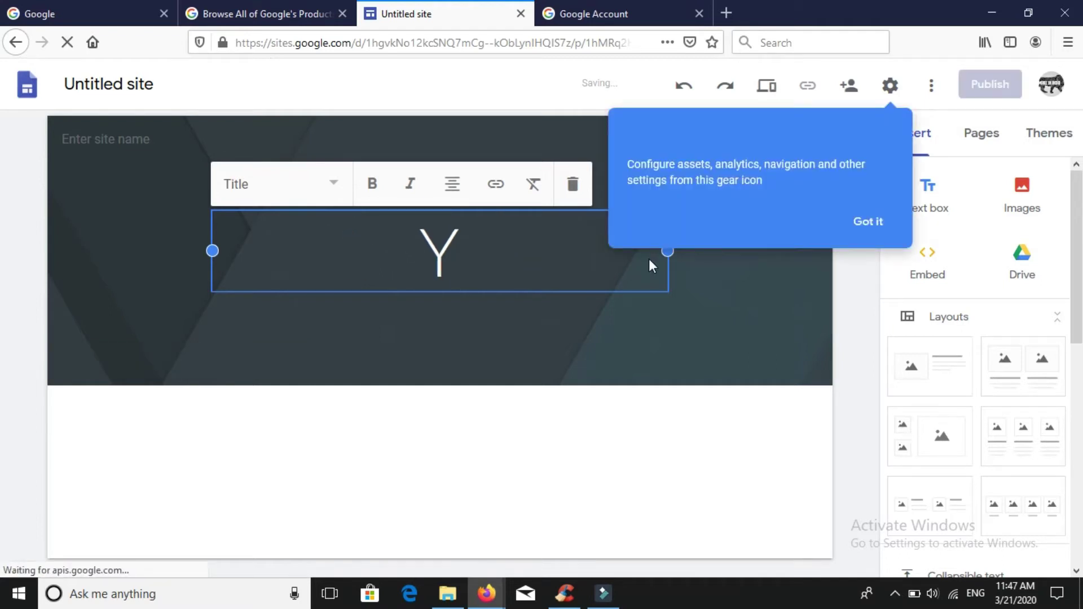
type("u")
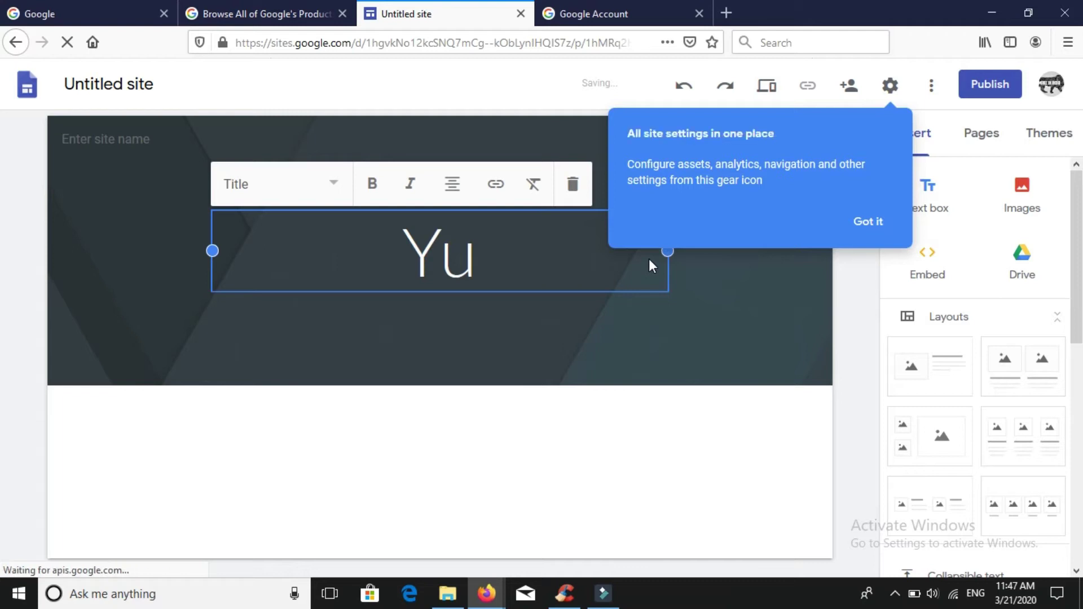
key("BackSpace")
type("o")
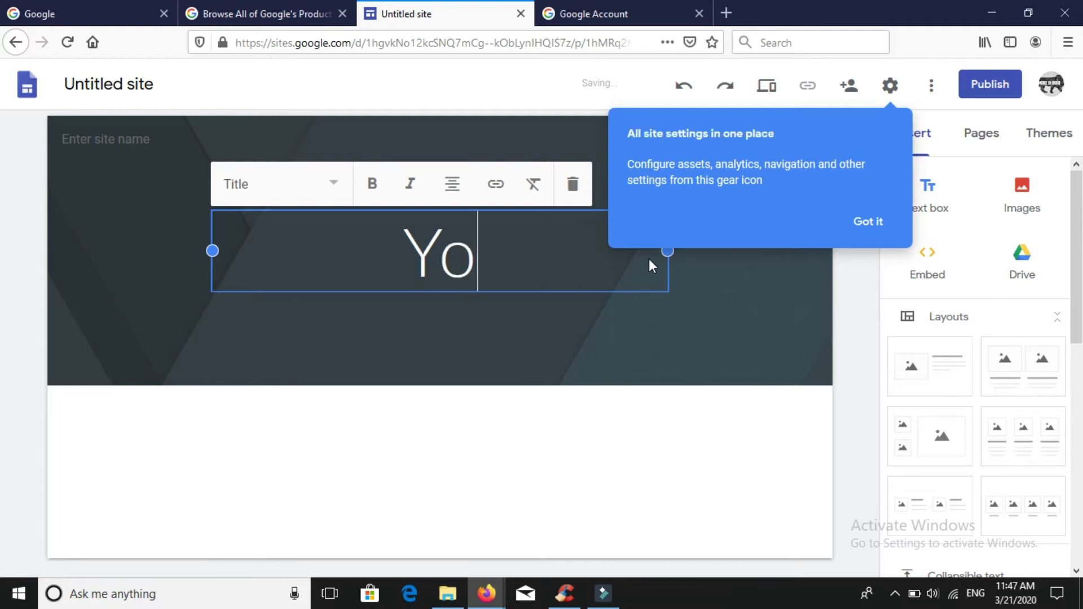
type("uth d")
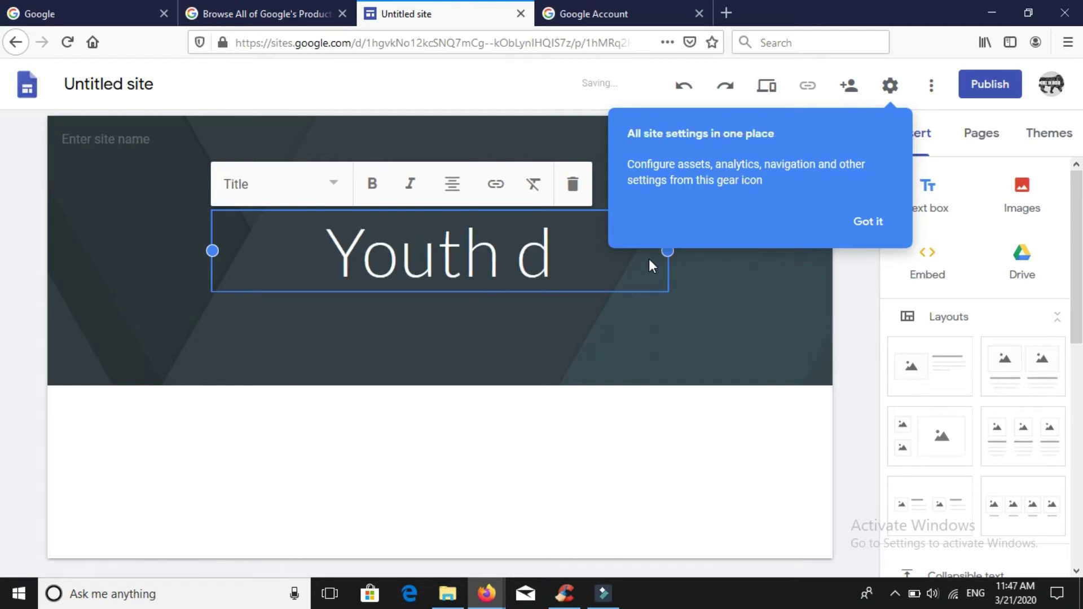
type("eve")
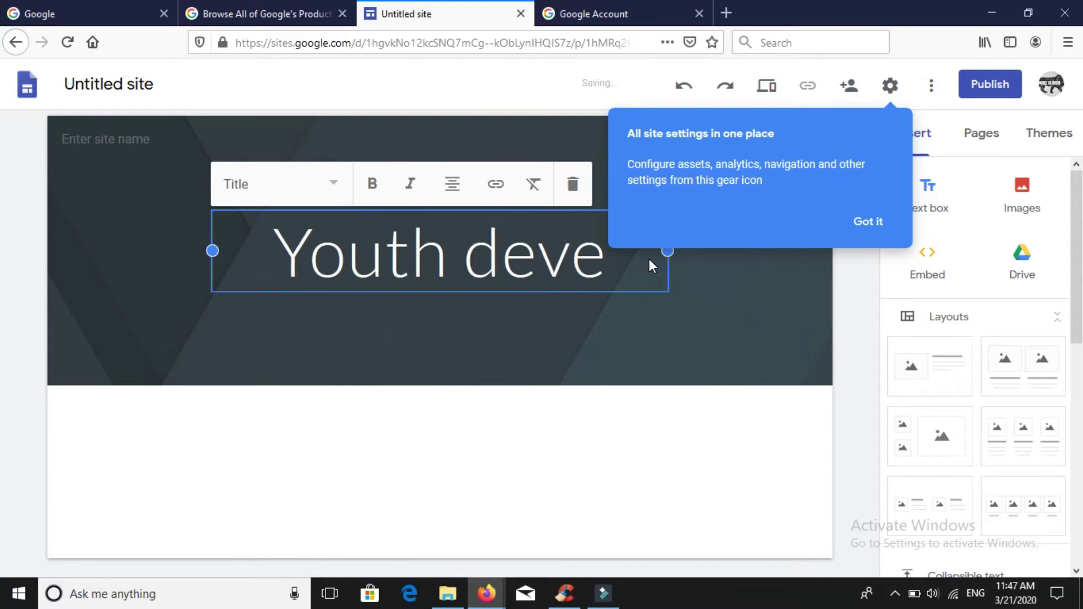
type("loper")
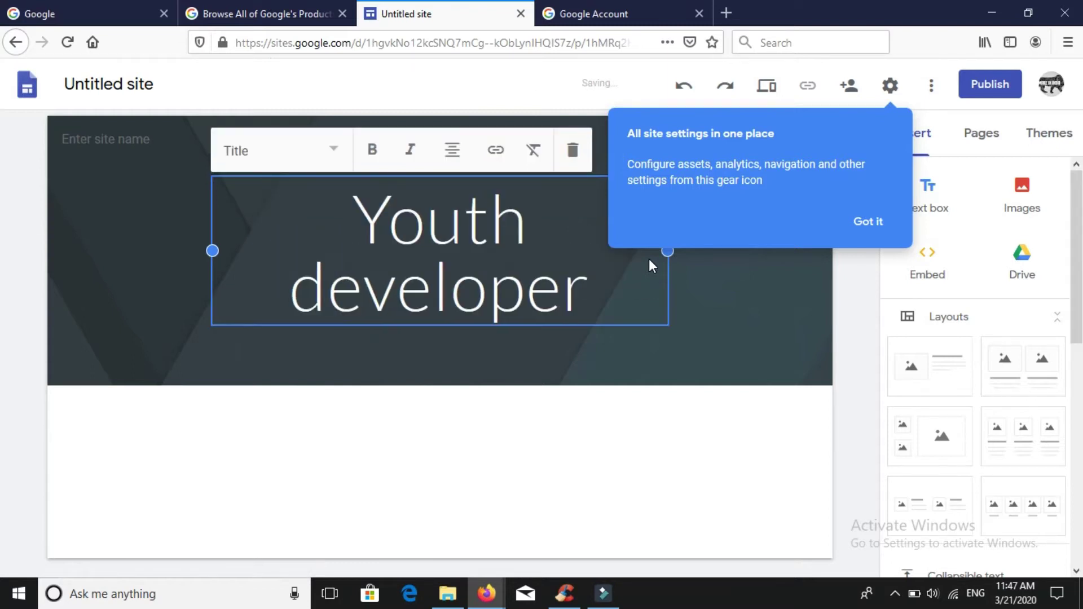
type("s o")
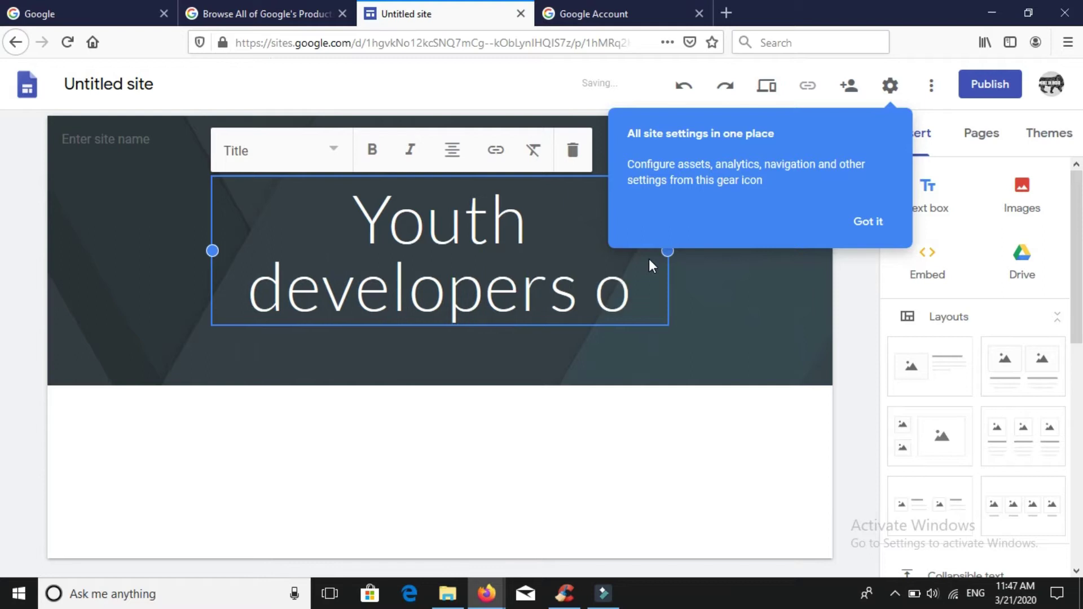
type("f india")
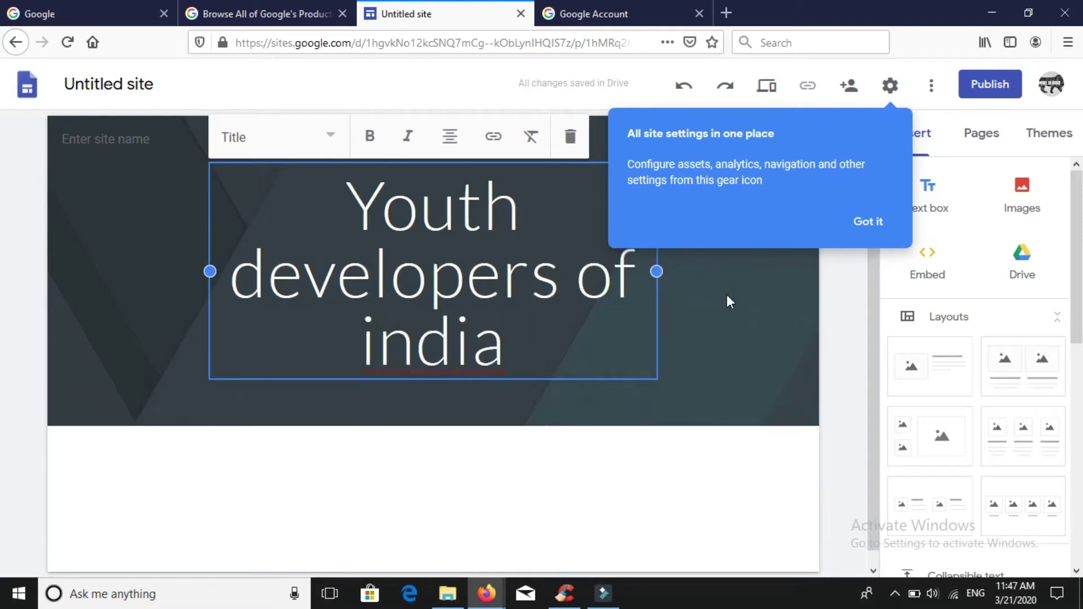
left_click(863, 231)
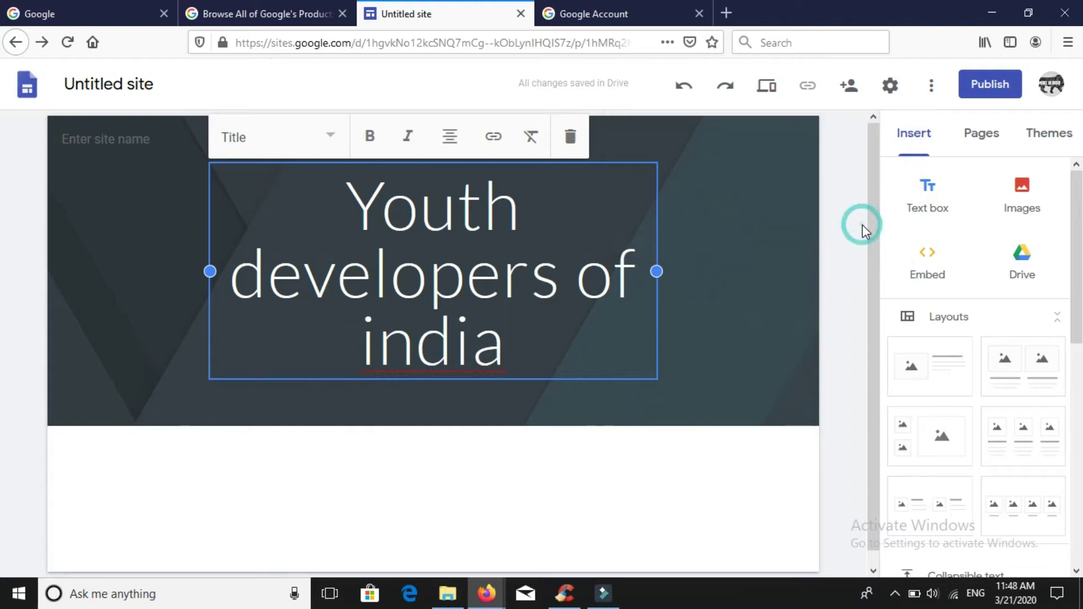
left_click(863, 229)
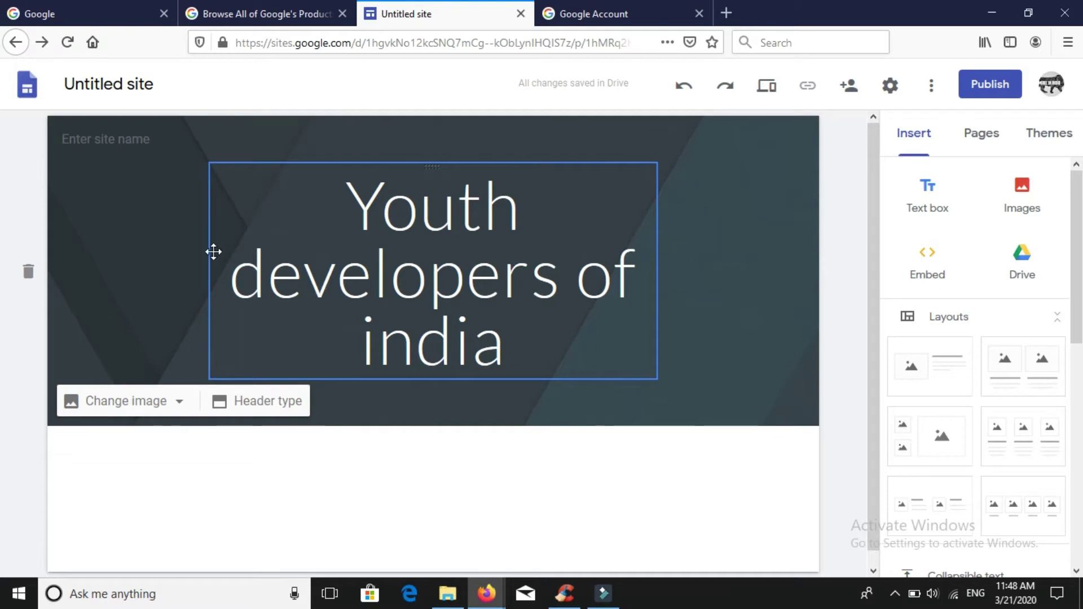
Step: Try to apply bold and italic formatting to the page title
left_click(264, 226)
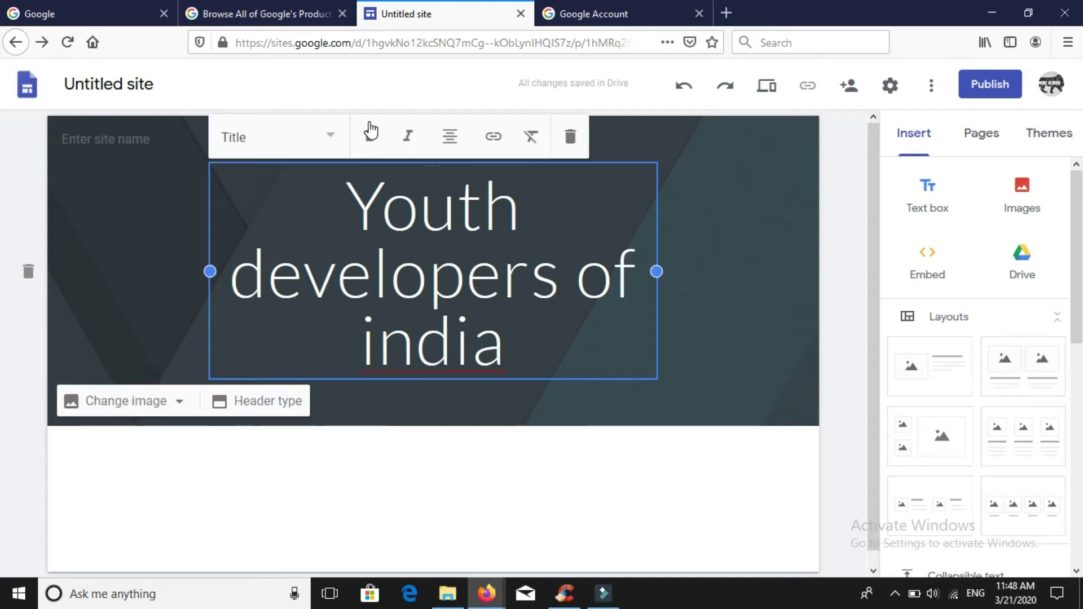
left_click(370, 152)
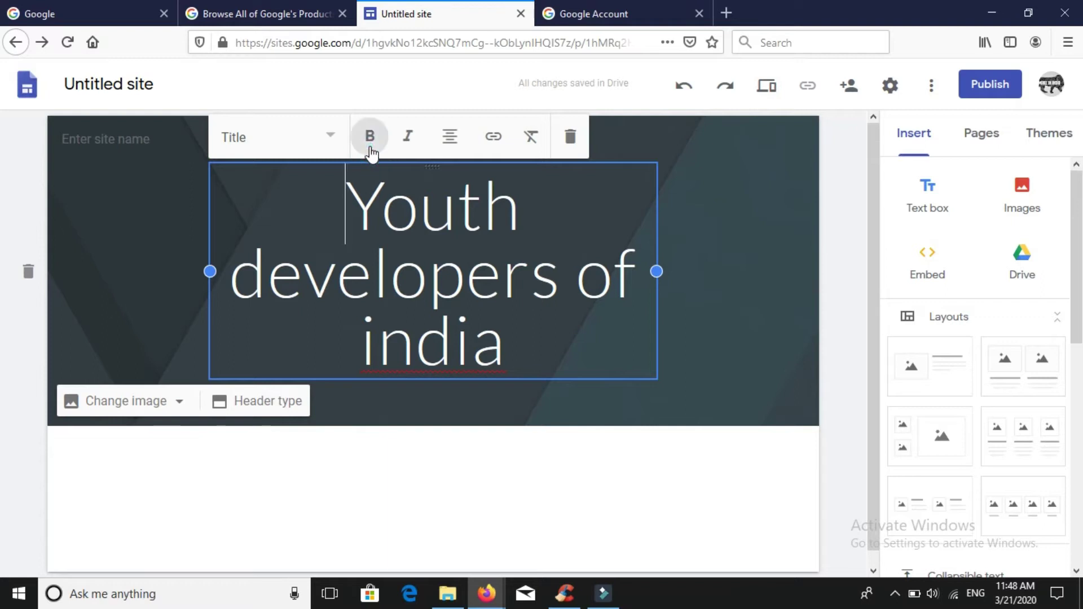
left_click(408, 141)
left_click(407, 141)
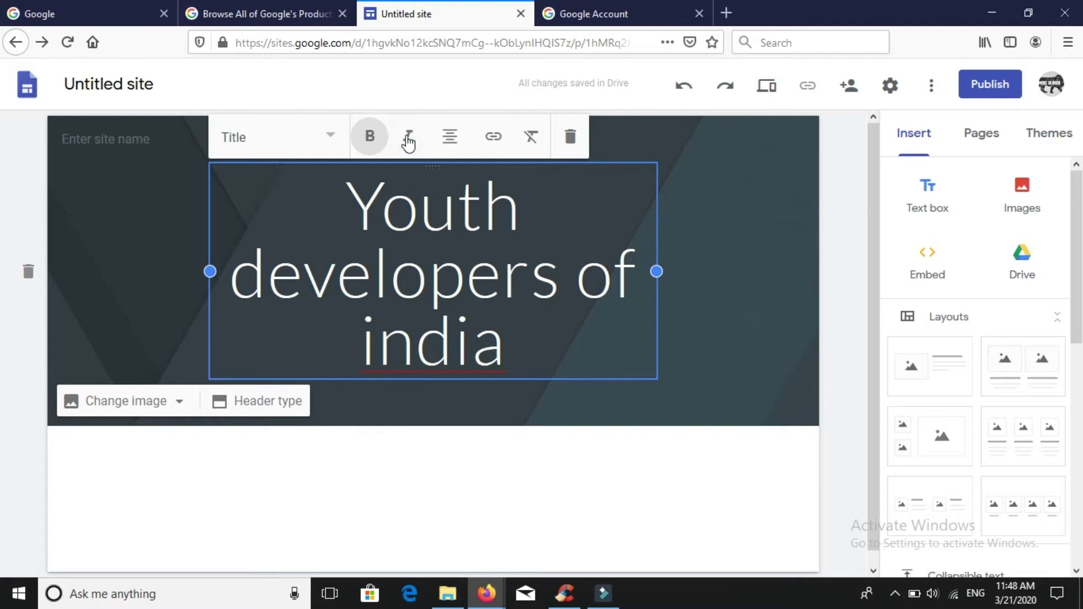
left_click(407, 141)
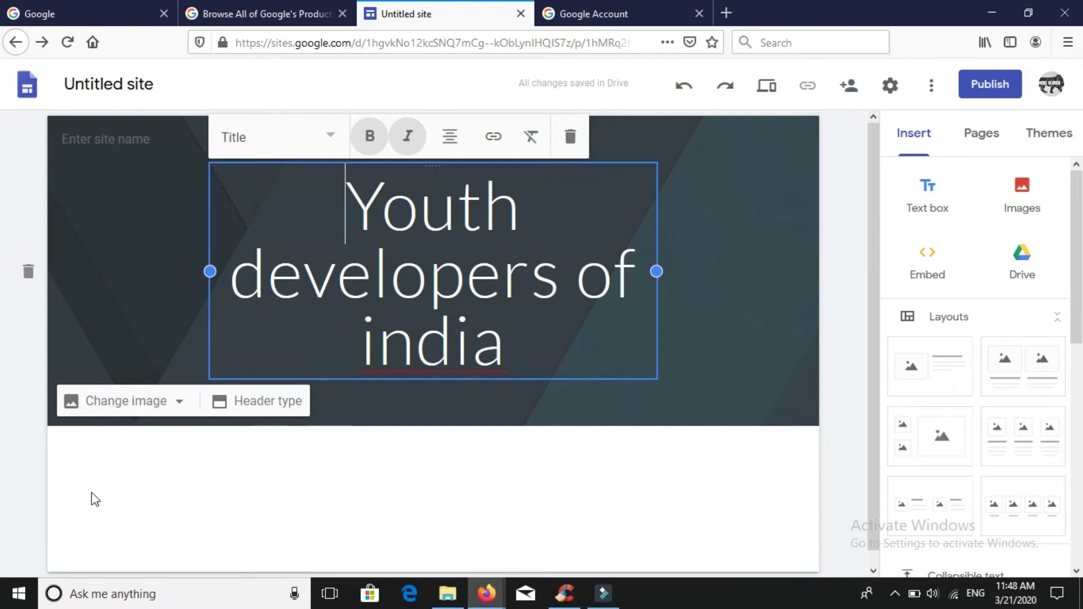
Step: Upload the green forest "Good Morning" picture from New Volume (D:) as the header's background image
left_click(174, 413)
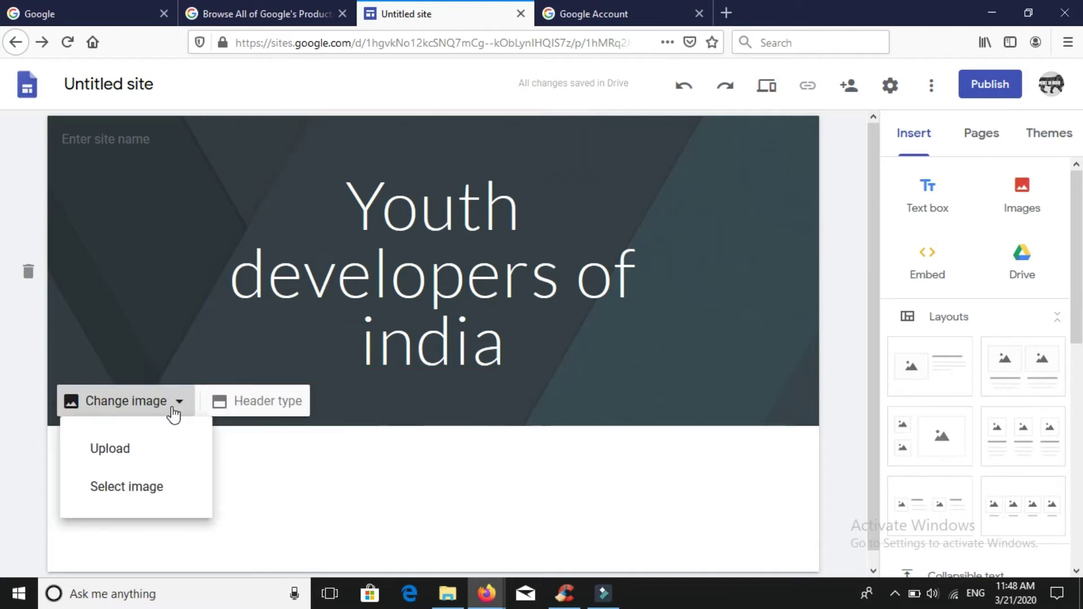
left_click(154, 460)
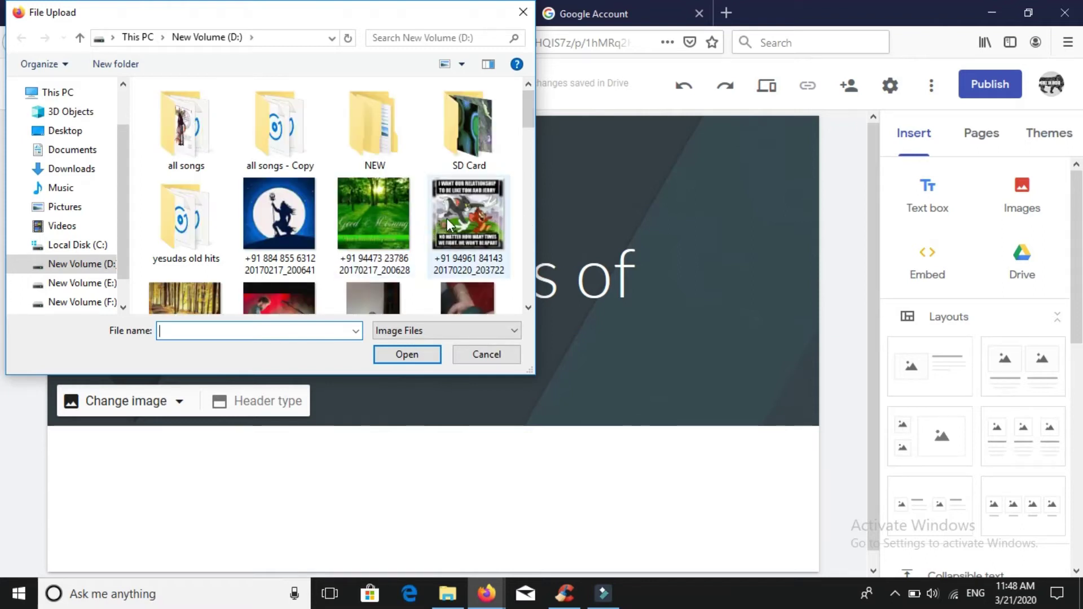
left_click(356, 221)
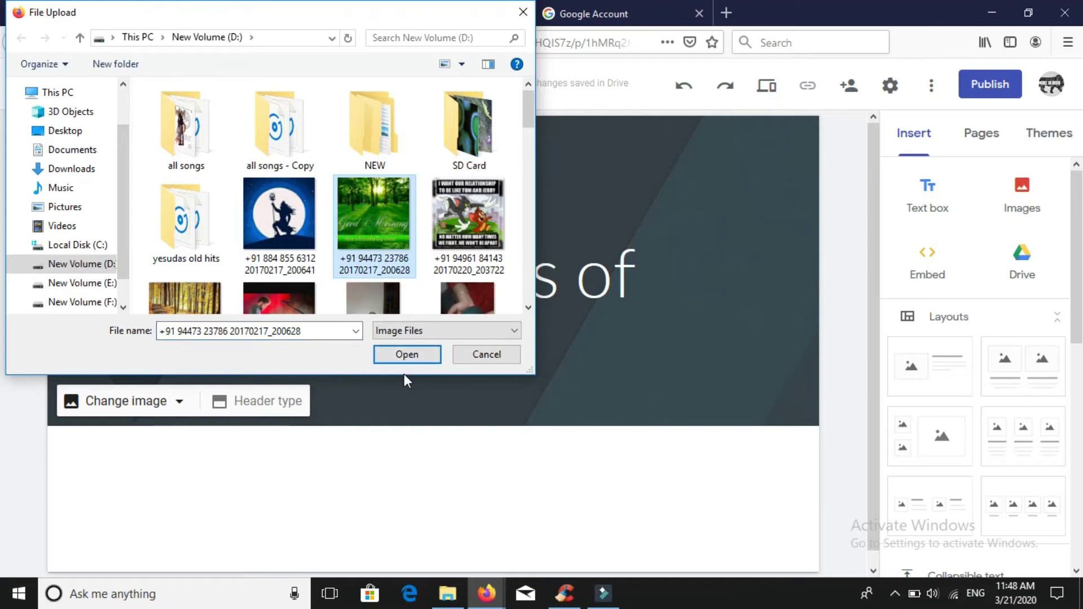
key("Return")
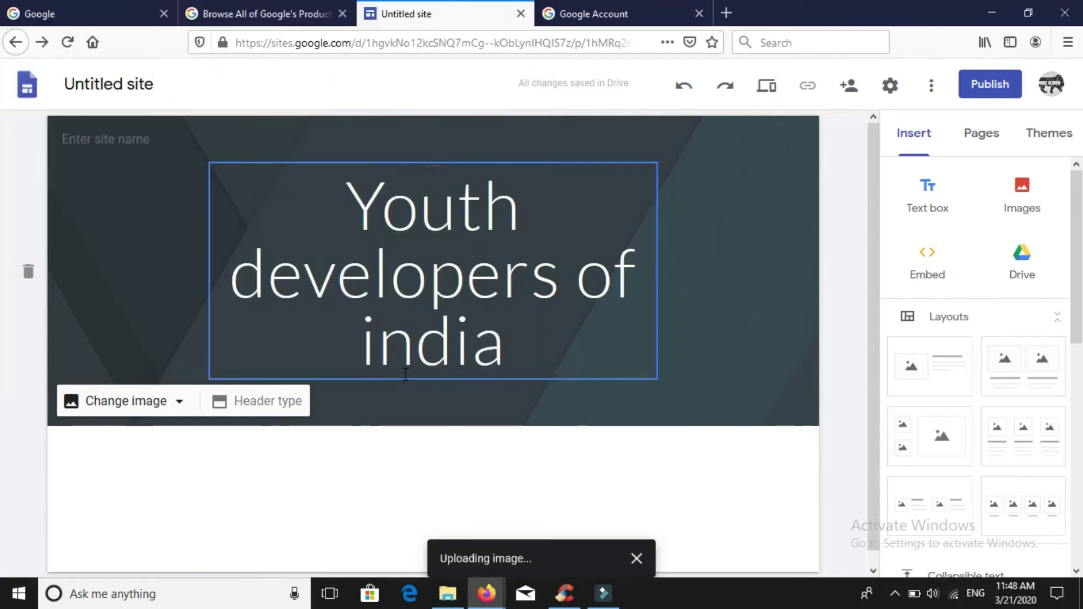
left_click(410, 268)
double_click(412, 268)
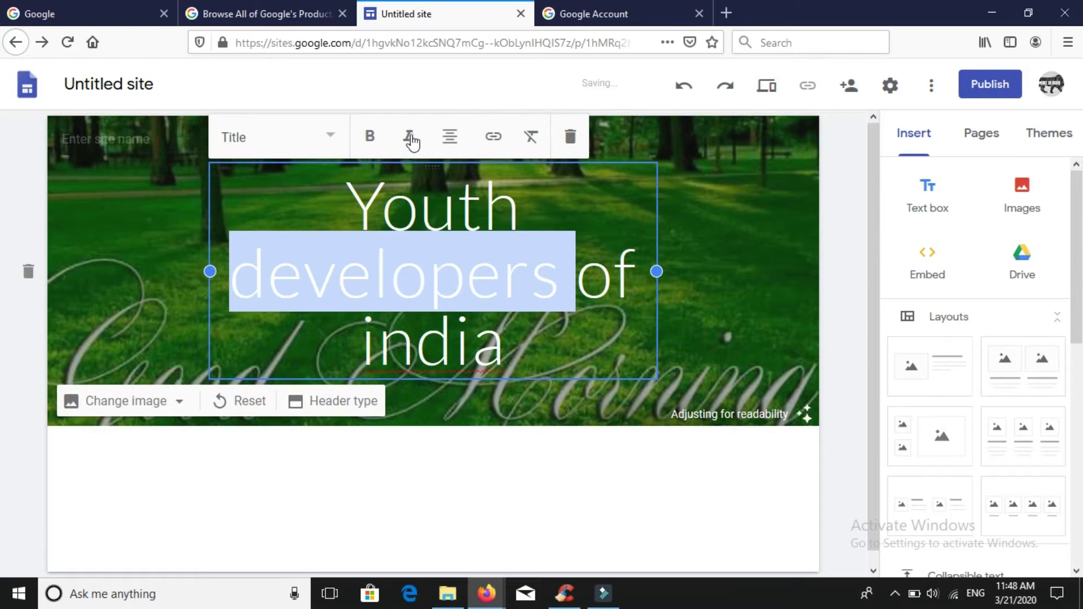
left_click(449, 139)
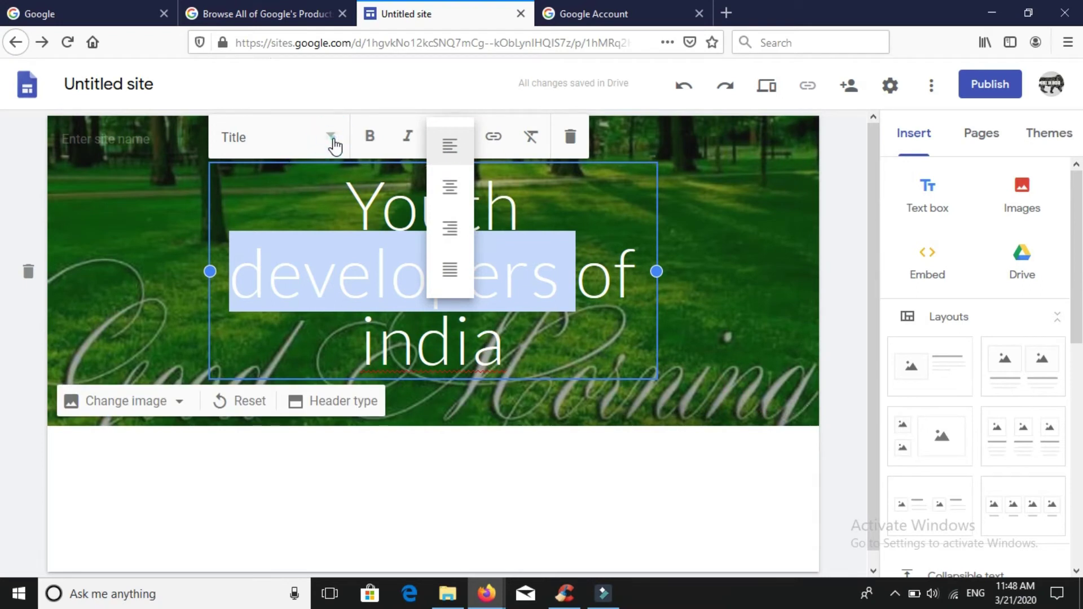
left_click(334, 139)
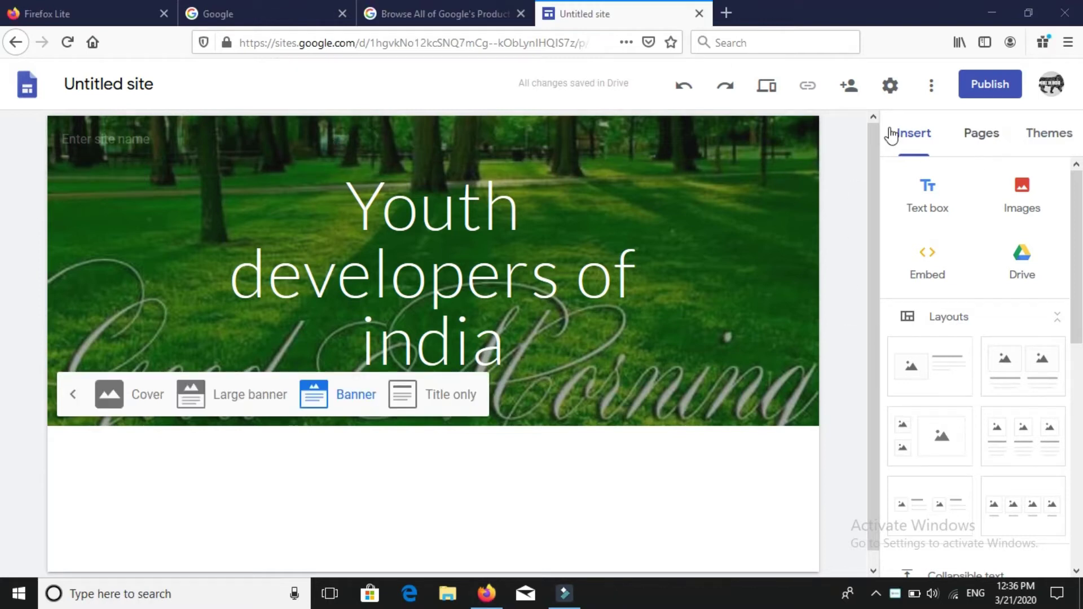
Step: Add a new page named "contact" to the site
left_click(989, 146)
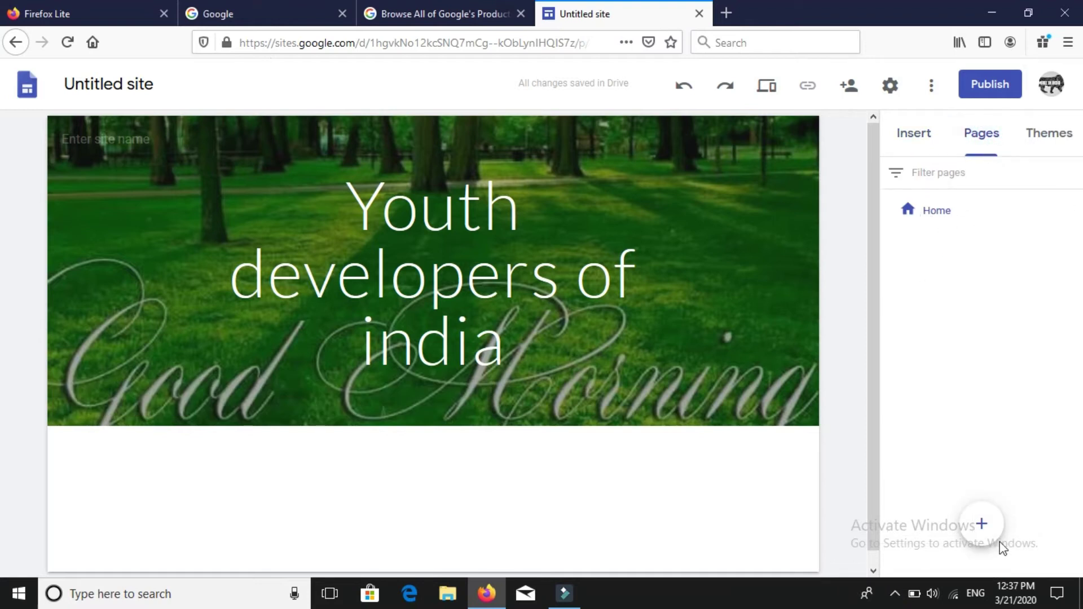
left_click(983, 524)
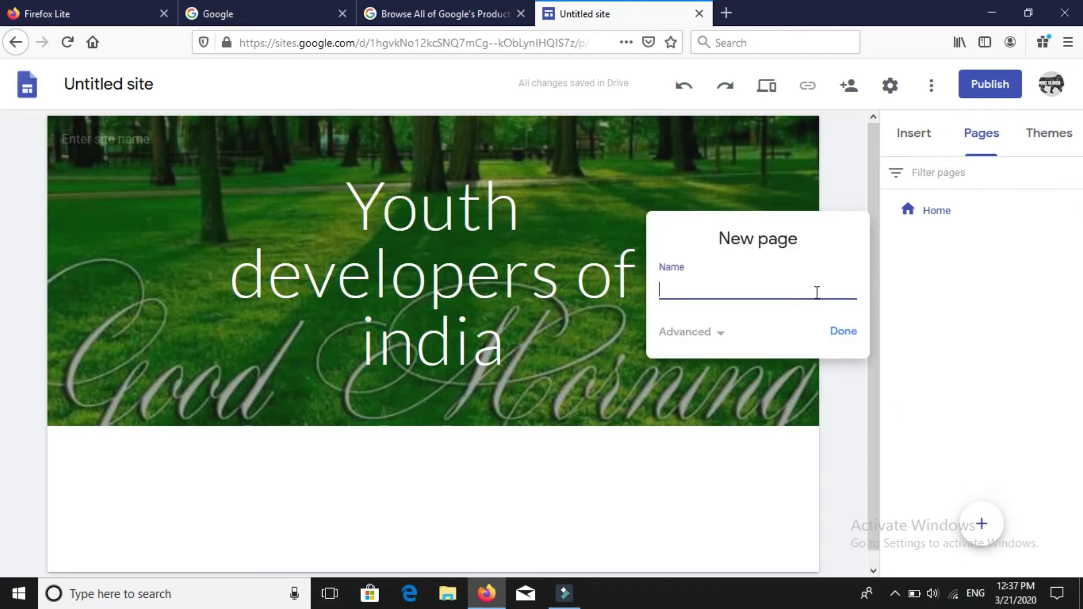
type("contact")
key("Return")
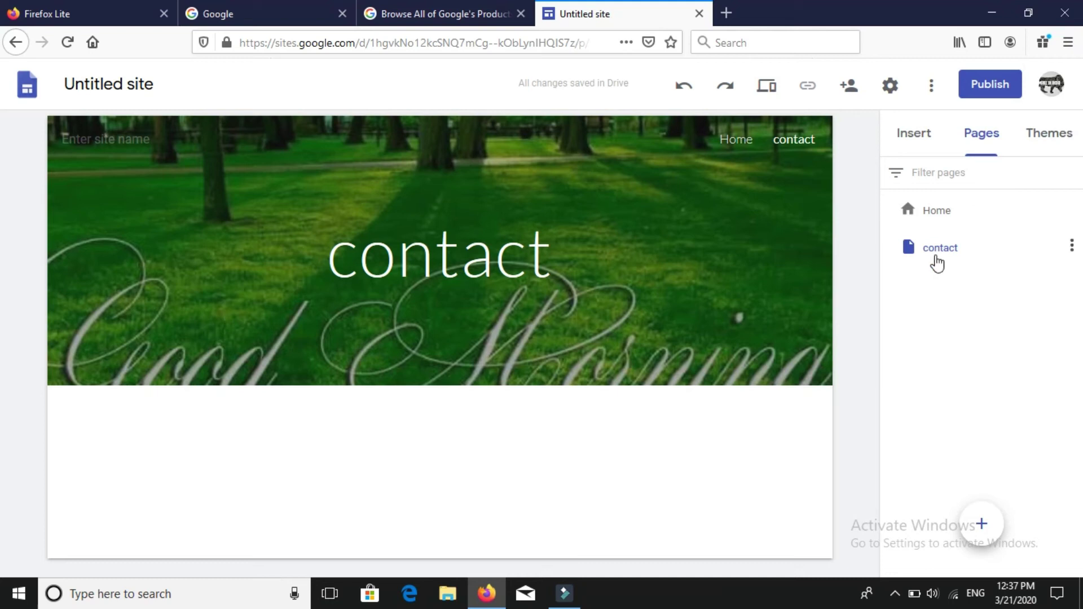
Step: Add another new page named "about us" to the site
left_click(966, 530)
type("abo")
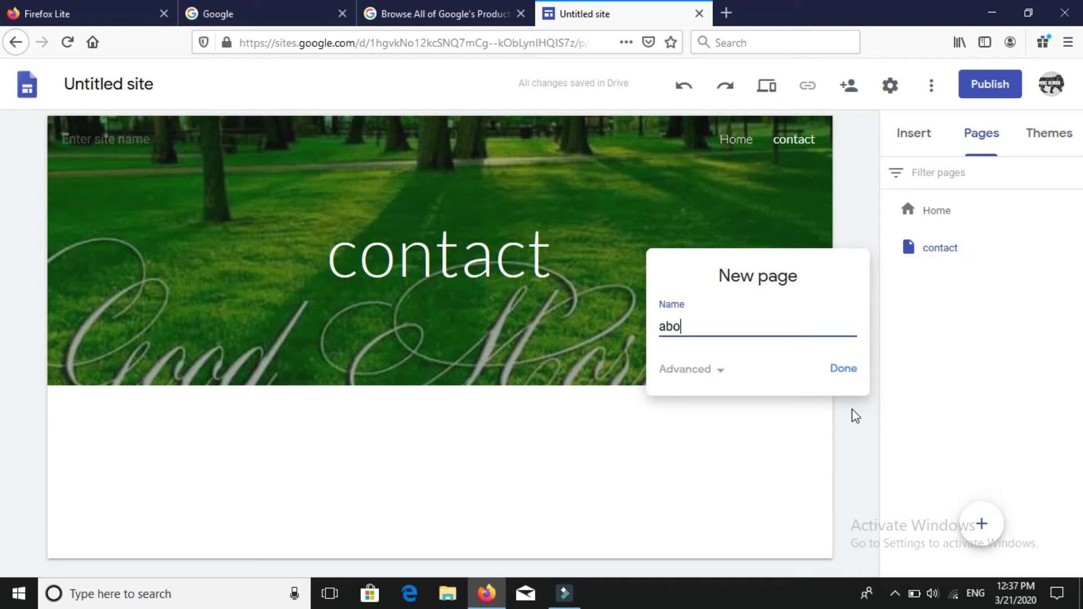
type("ut us")
key("Return")
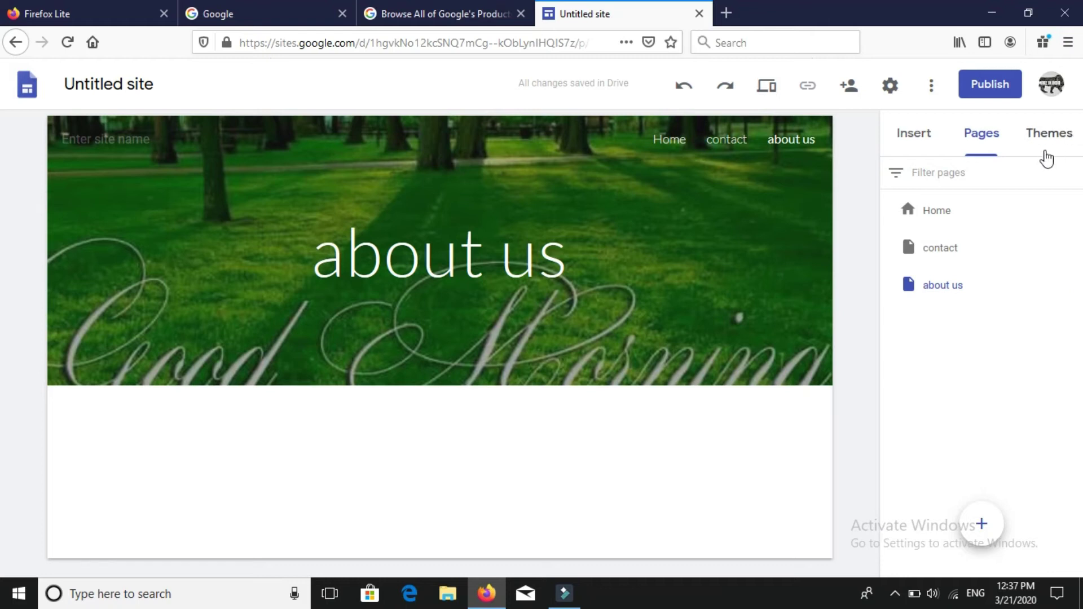
Step: Browse the site themes and try another accent colour for the Simple theme
left_click(1044, 153)
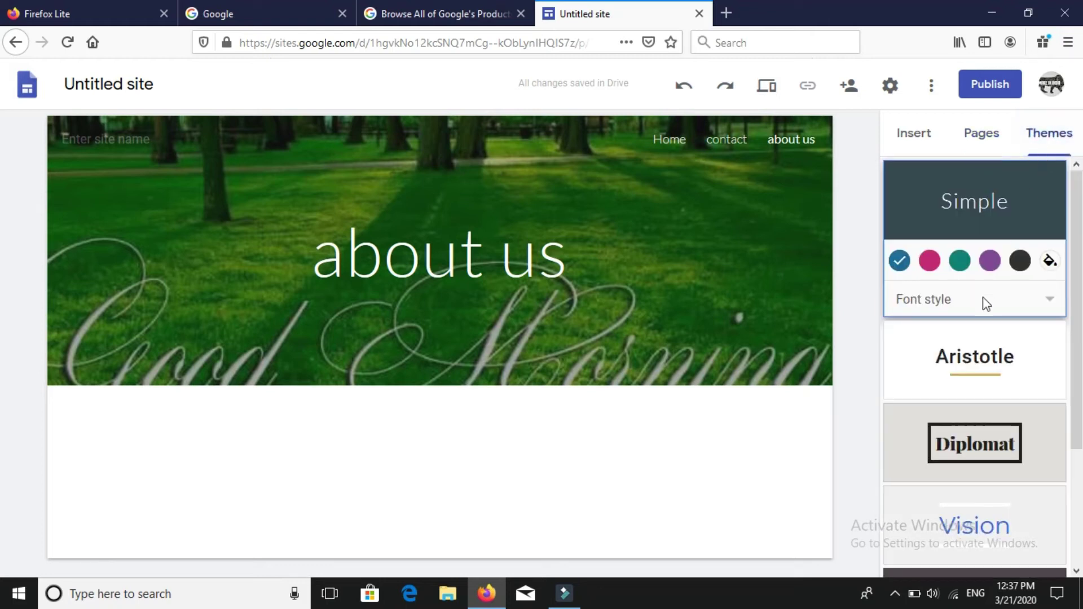
left_click(917, 265)
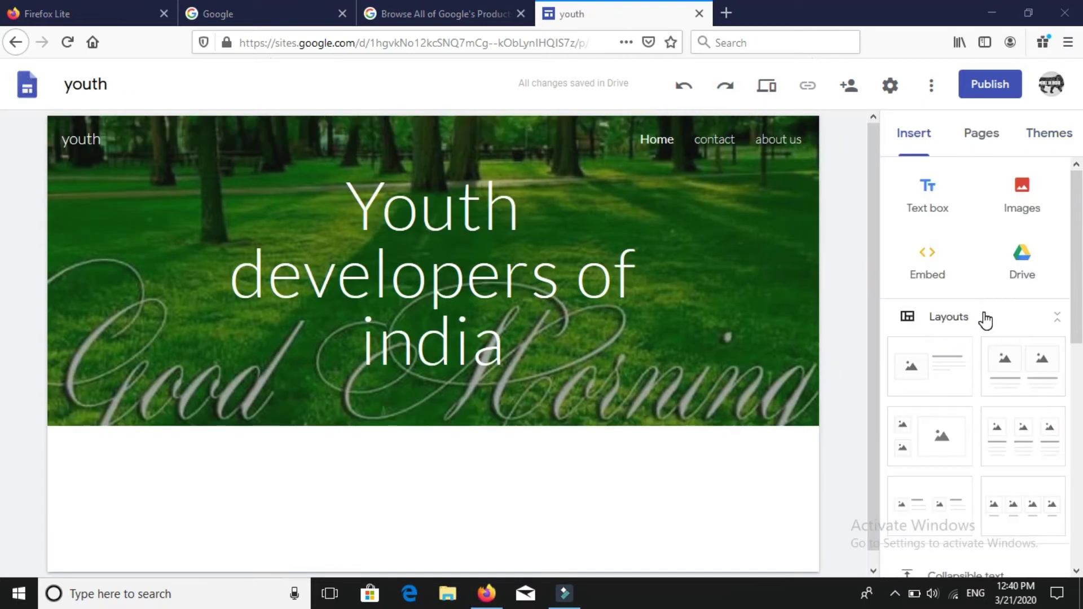
Step: Insert a text box below the Home page header and enter "hi guys welcome"
left_click(928, 199)
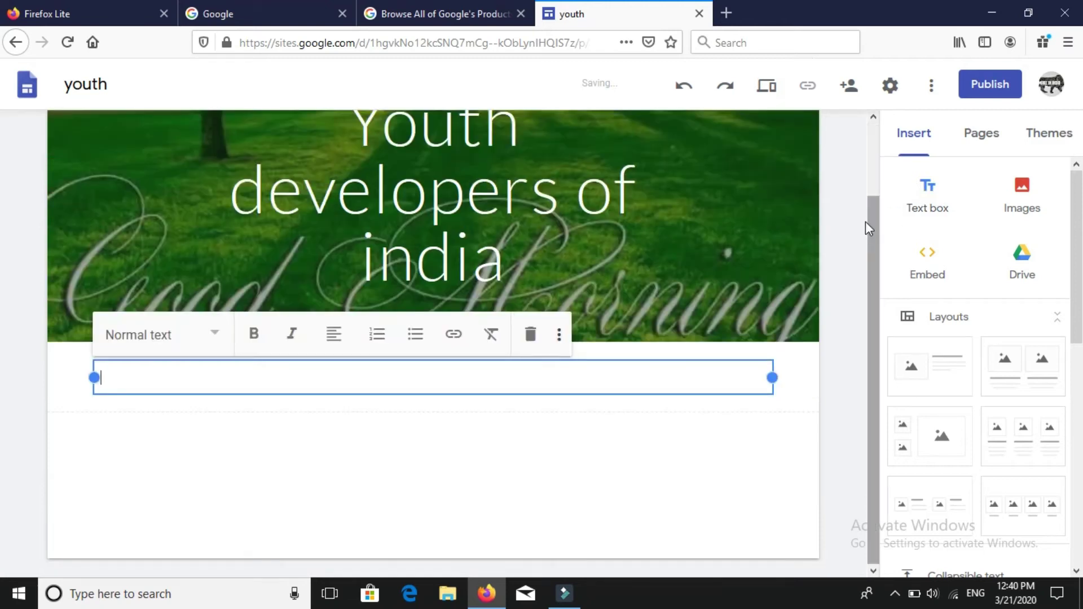
type("h")
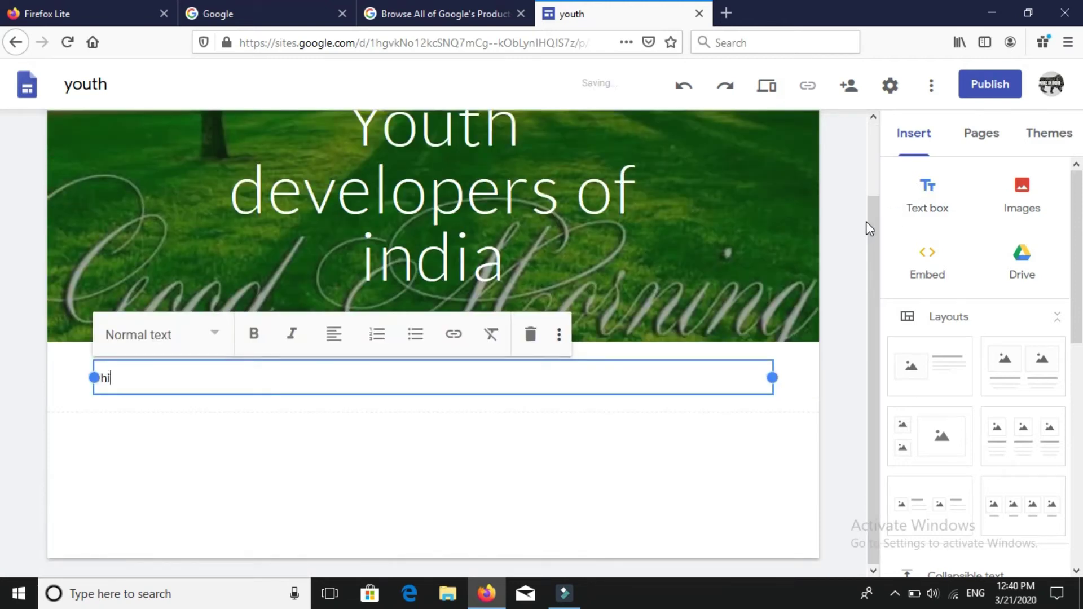
type("i guys welcome")
key("alt")
key("t")
key("o")
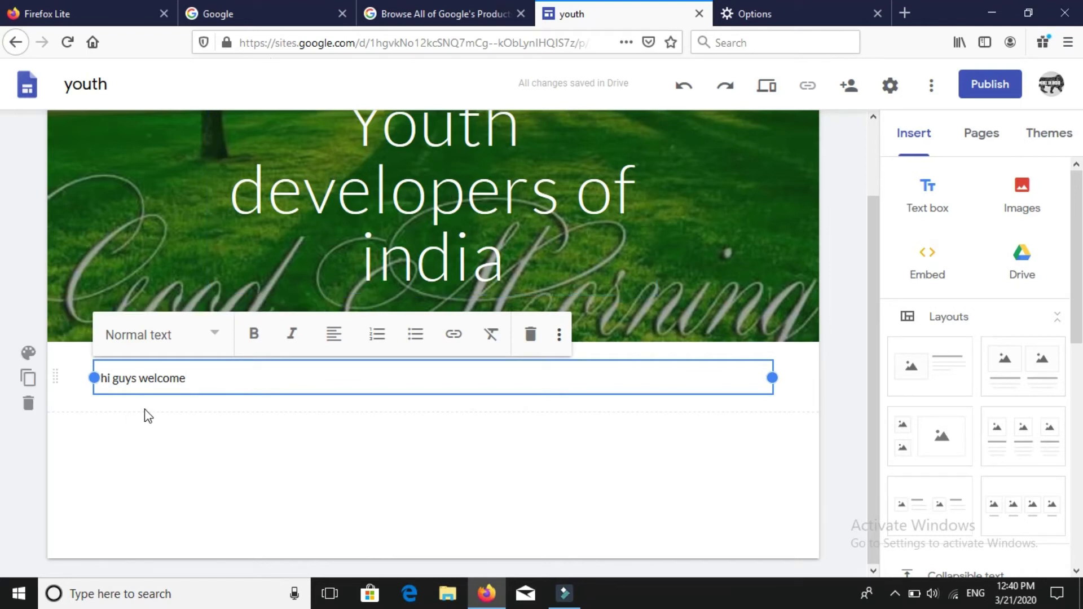
key("alt")
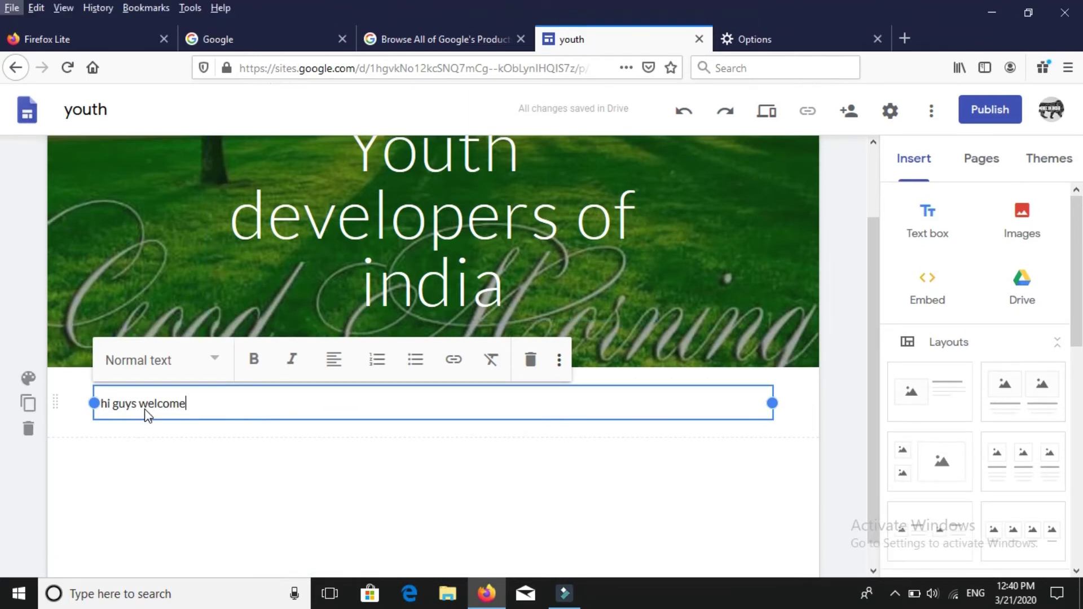
key("alt")
Step: Continue the welcome sentence in the text box with "to my channel" and start a new line below it
type("to my")
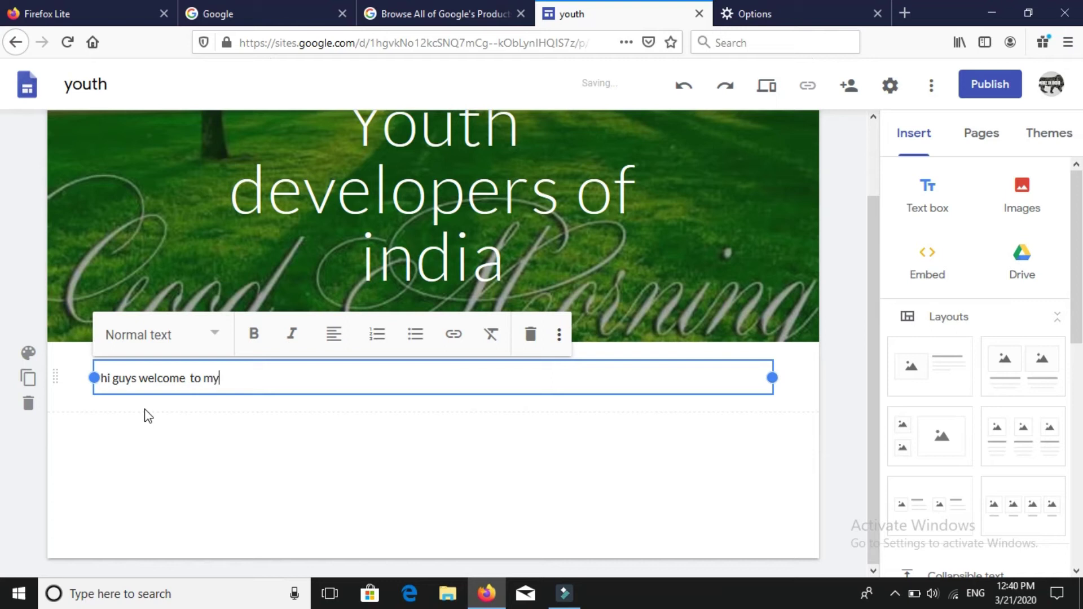
type(" channel")
key("Return")
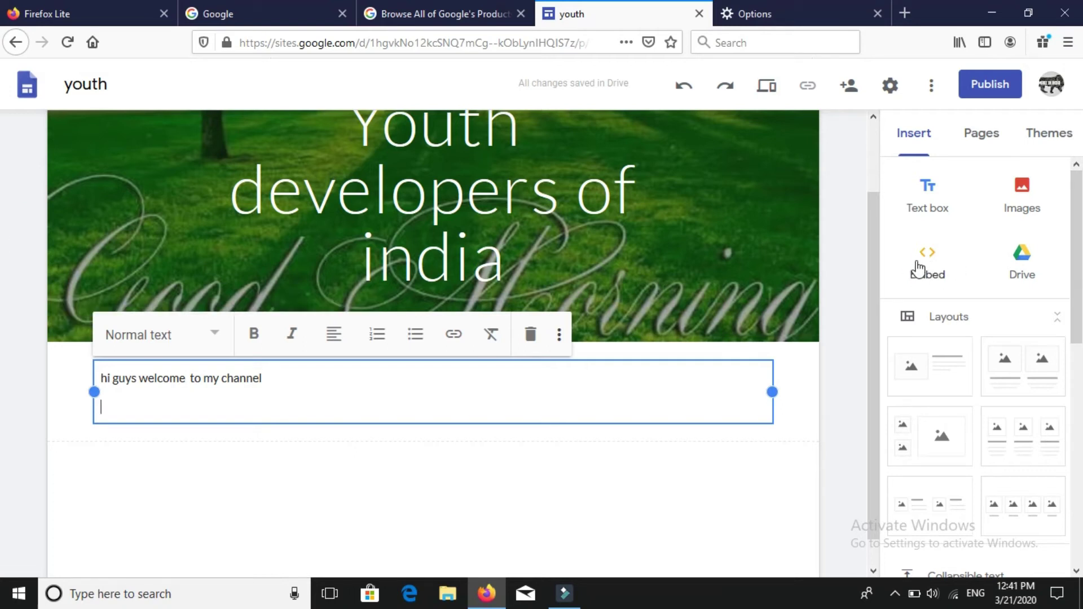
Step: Insert the account's own calendar from My calendars into the Home page
left_click(1077, 520)
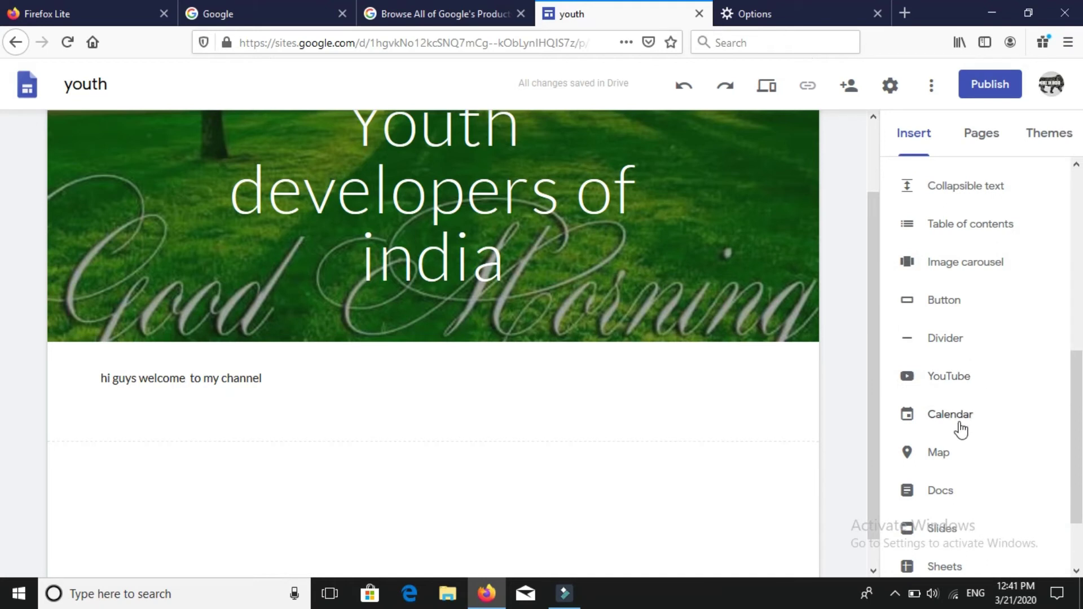
left_click(961, 415)
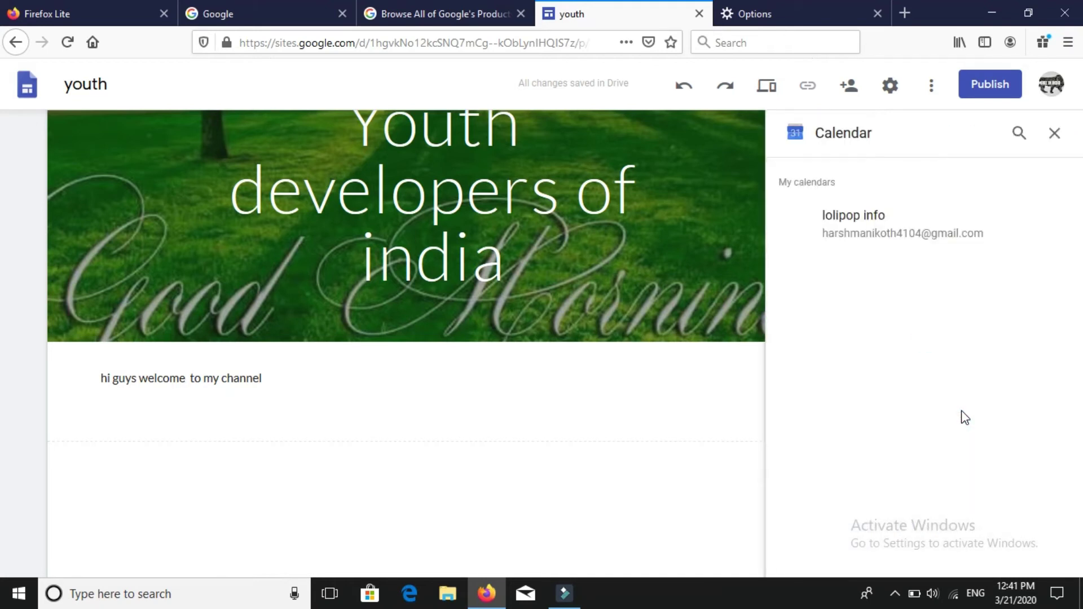
left_click(948, 246)
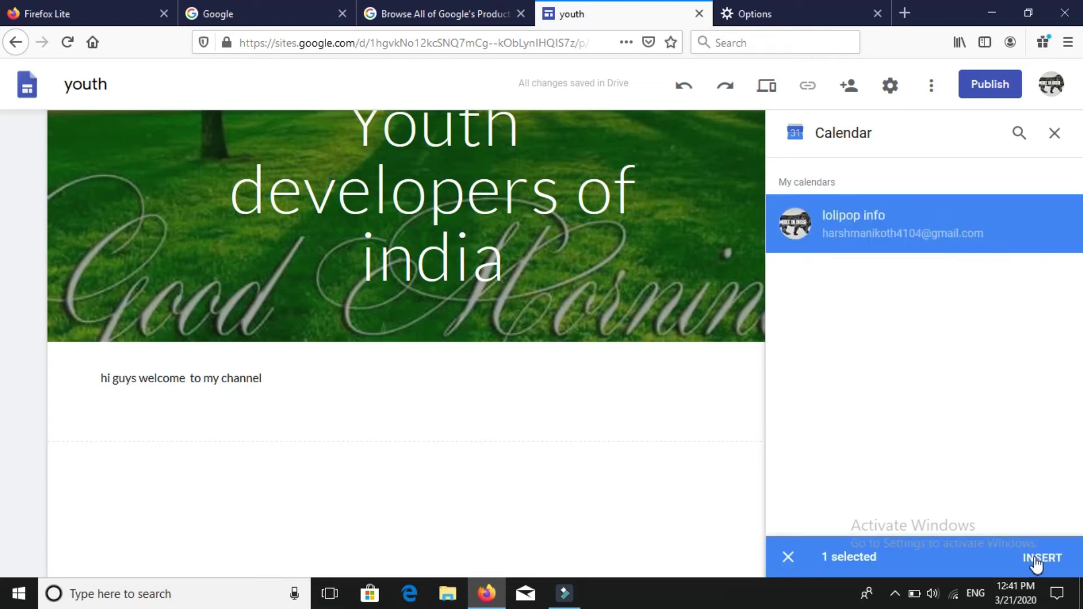
left_click(1035, 558)
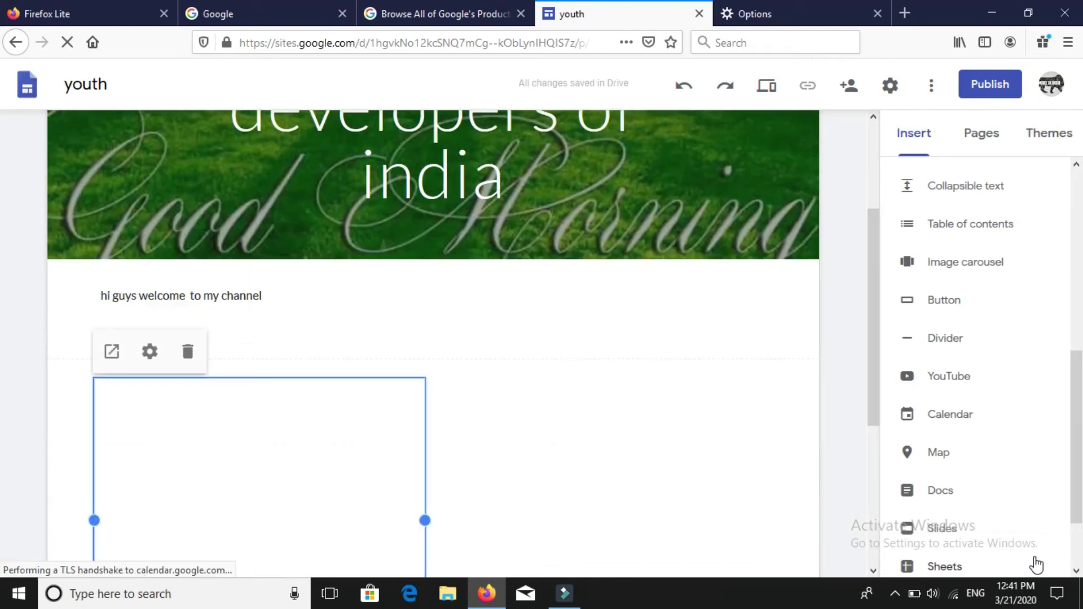
Step: Search YouTube for "youth developrs of india" and insert the "University of Central Asia" video into the page
left_click(985, 387)
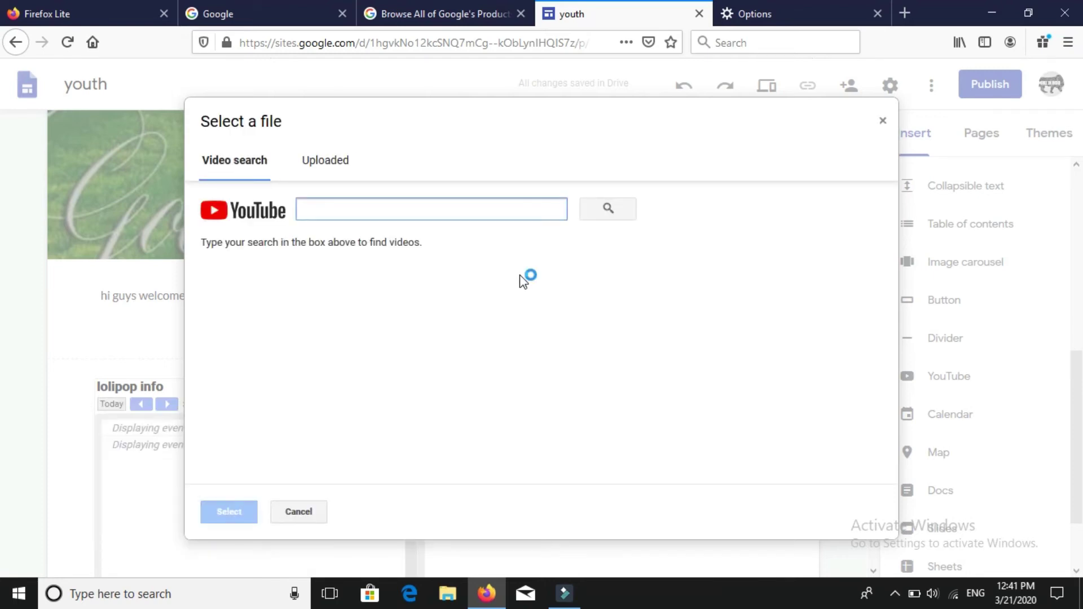
type("y")
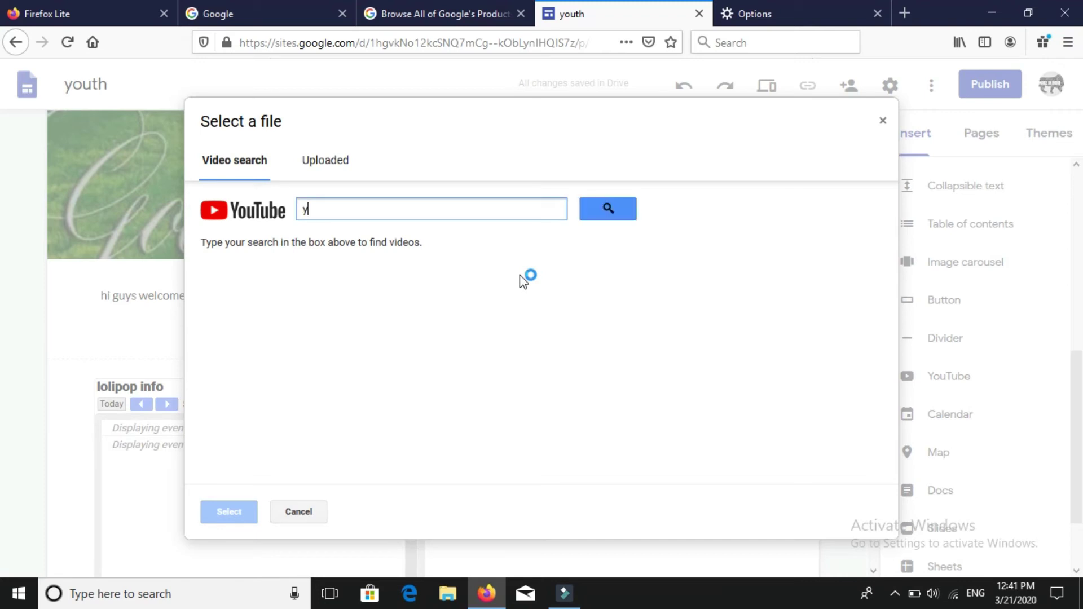
type("outh developrs of india")
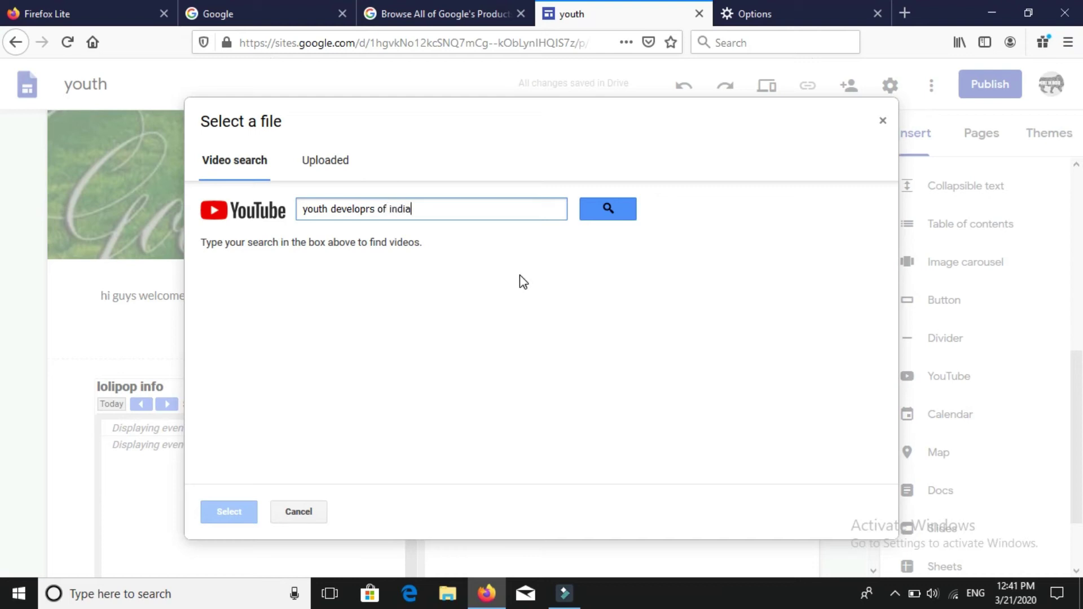
key("Return")
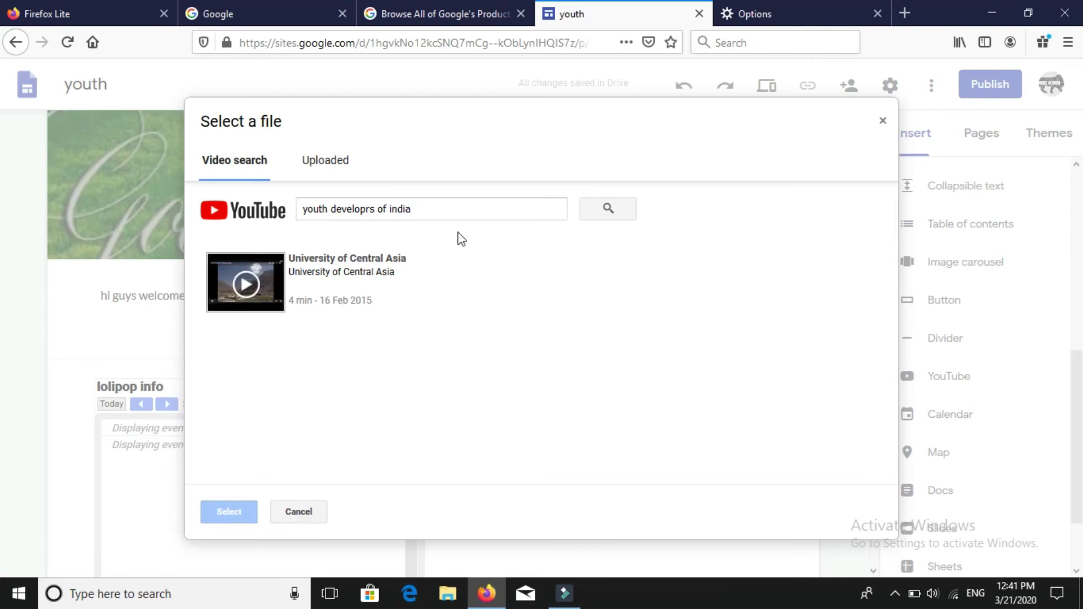
left_click(383, 258)
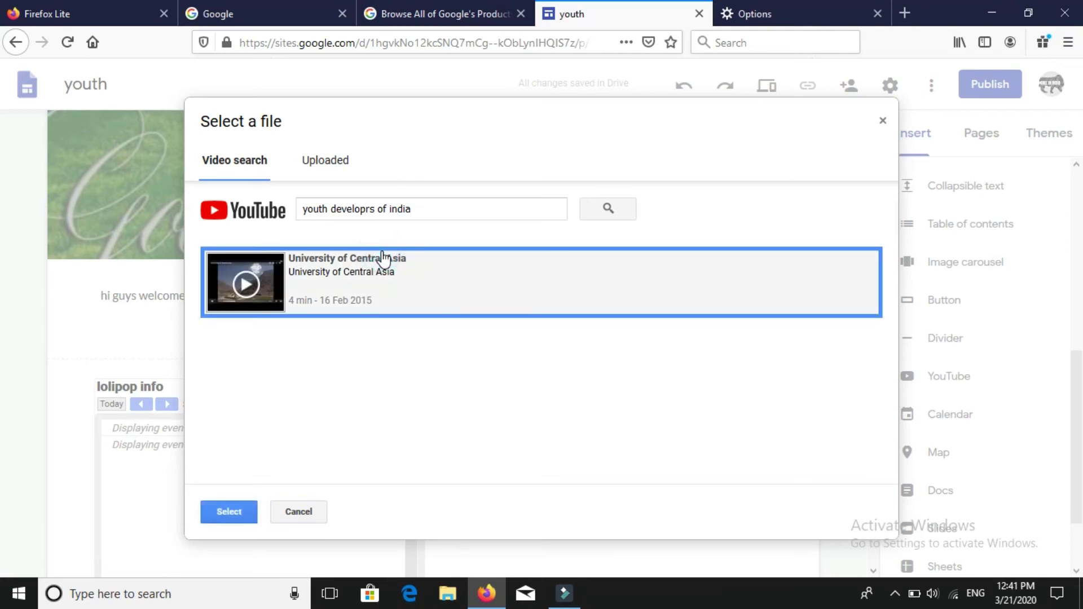
double_click(358, 296)
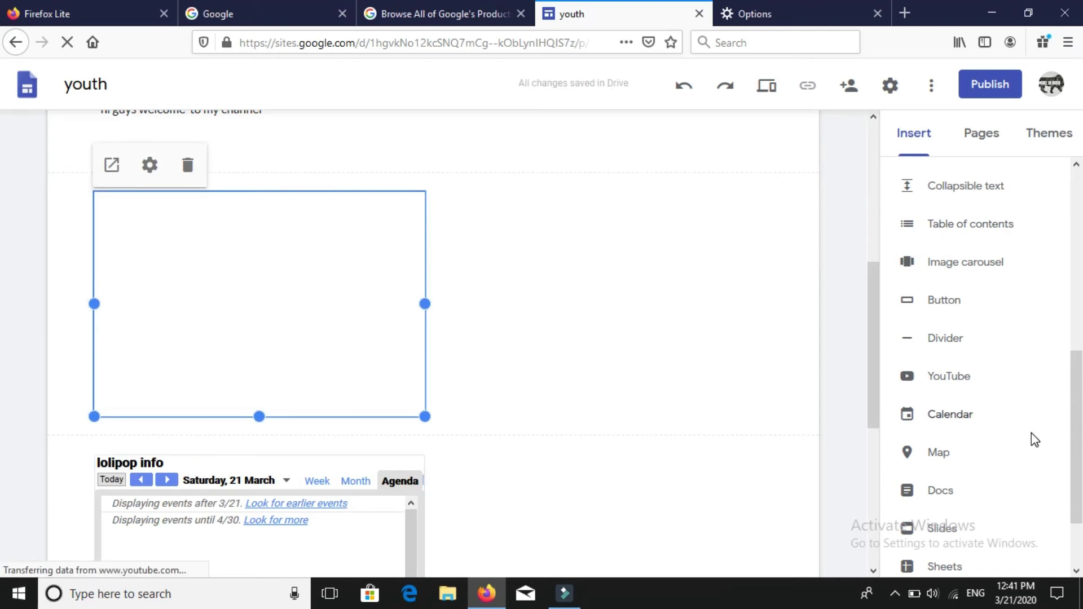
Step: Insert a map of "india" into the page, allowing location access for the map selection
left_click(938, 458)
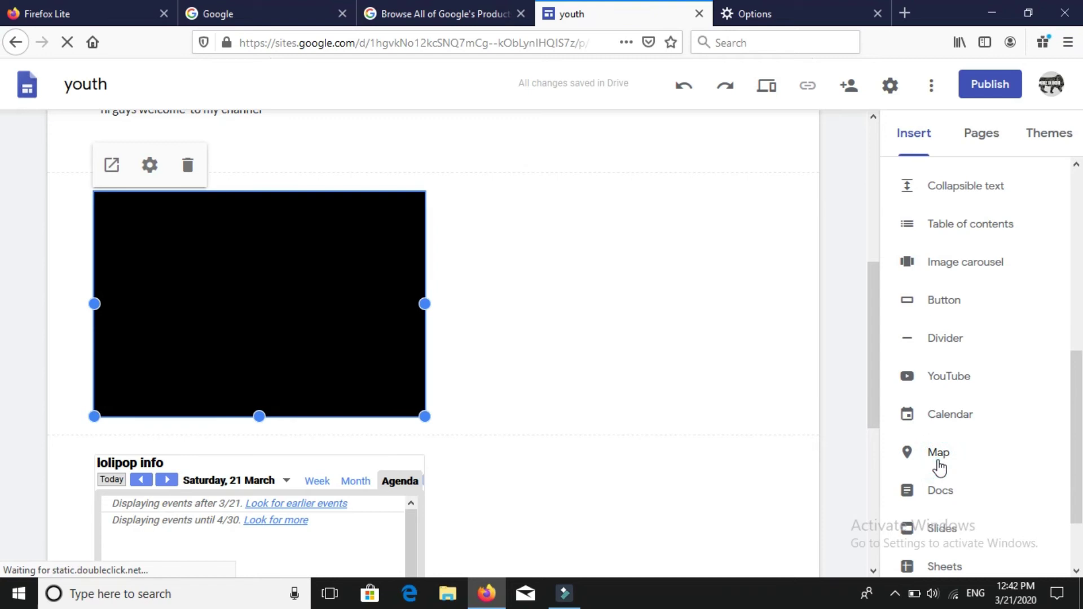
left_click(938, 459)
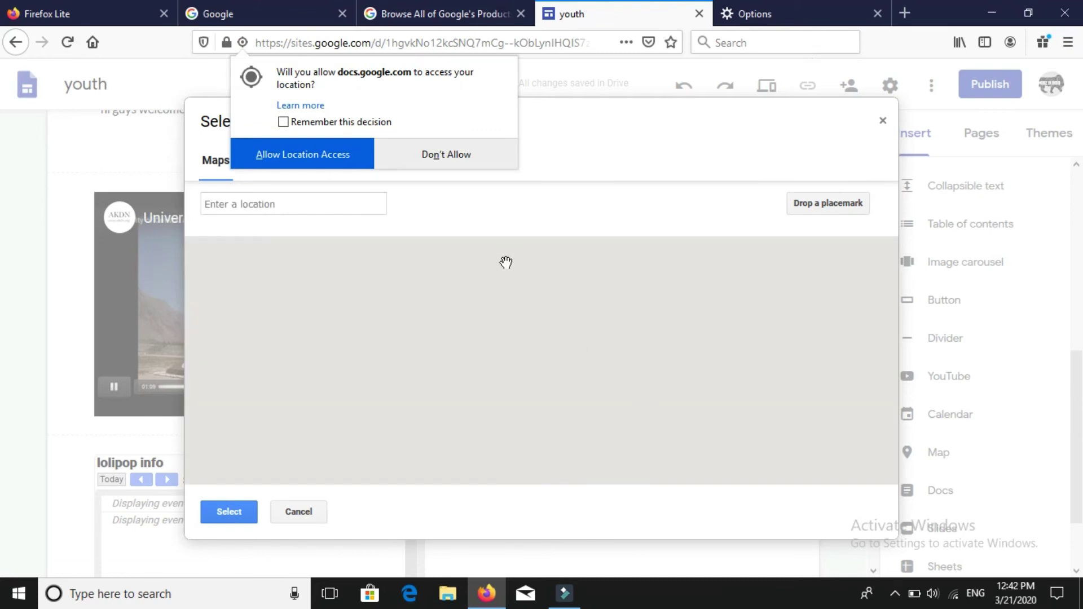
left_click(344, 156)
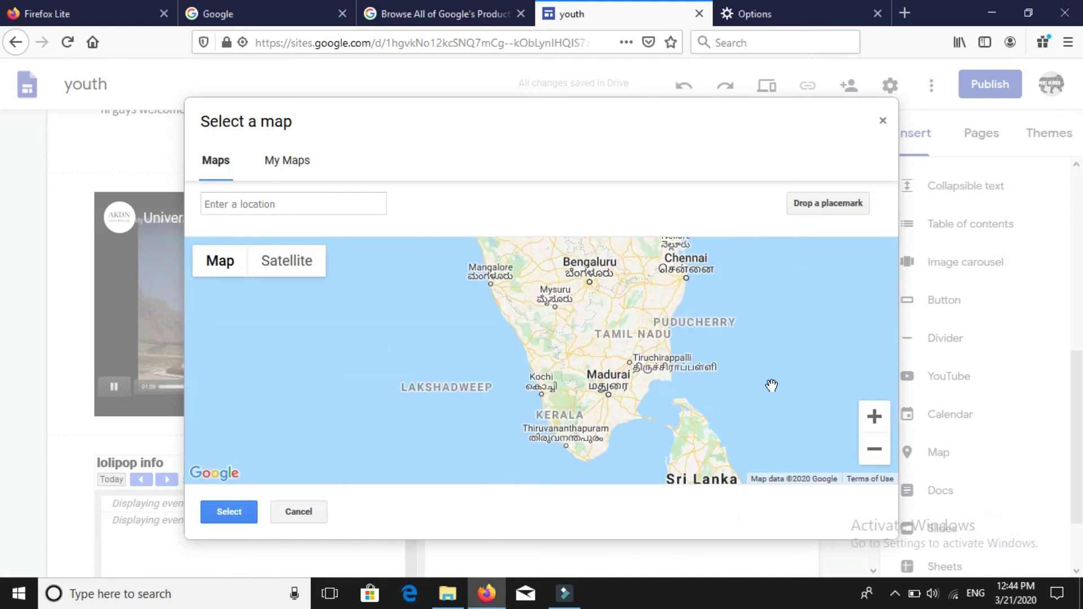
left_click(248, 203)
type("india")
key("Return")
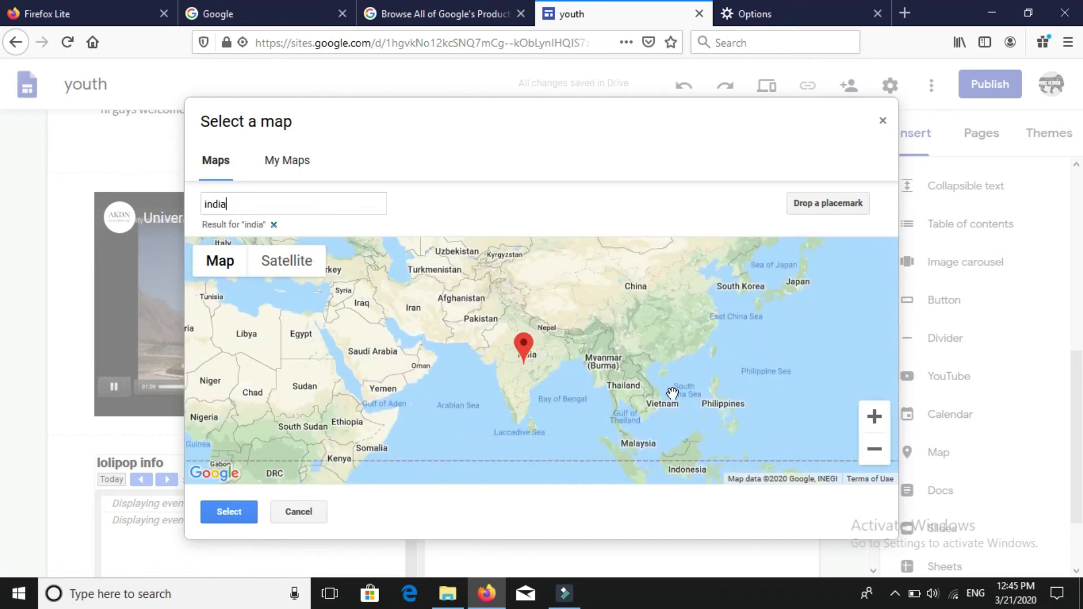
left_click(220, 511)
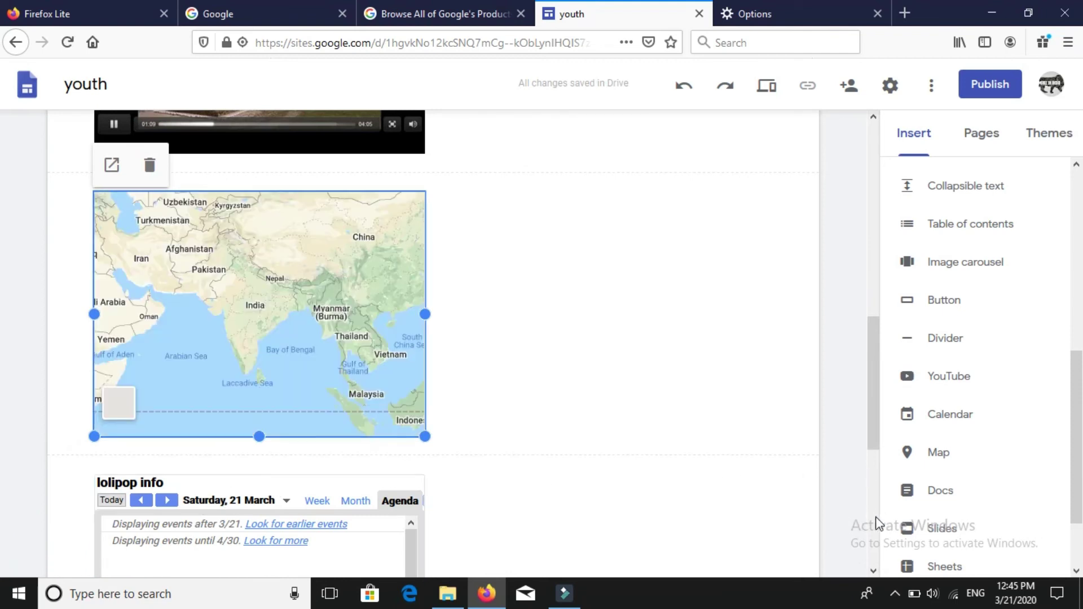
Step: Insert a button named "click to open" on the Home page, linked to the site's contact page
scroll(841, 395, "down", 5)
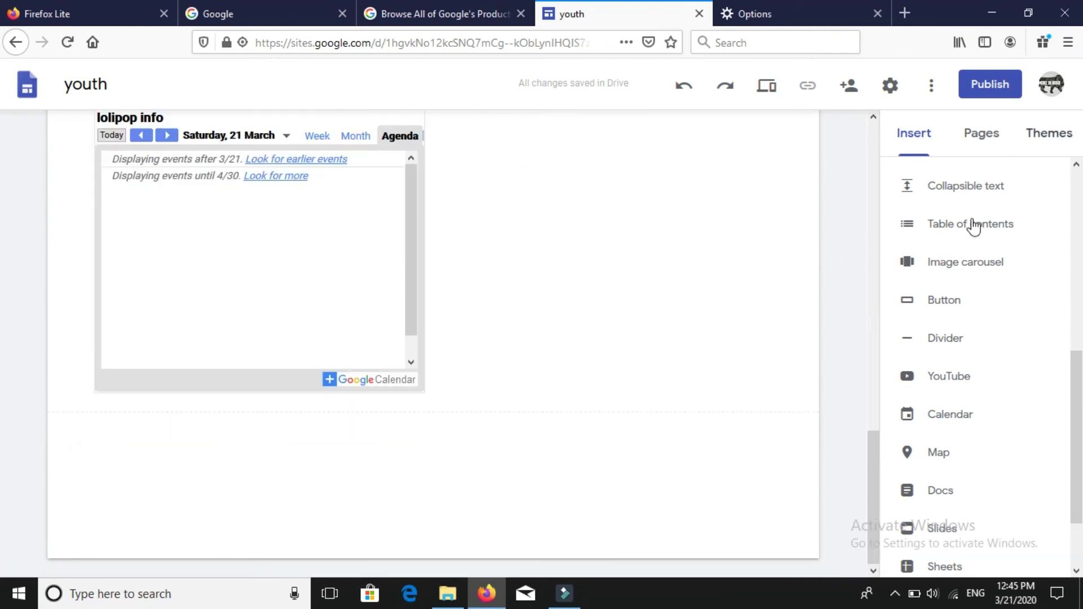
left_click(956, 300)
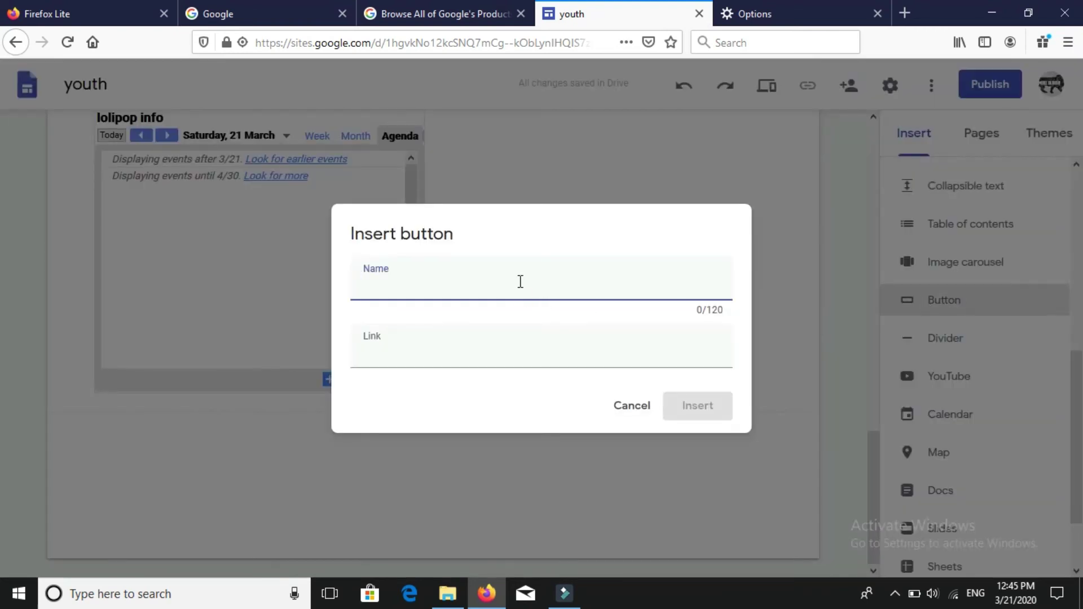
type("c")
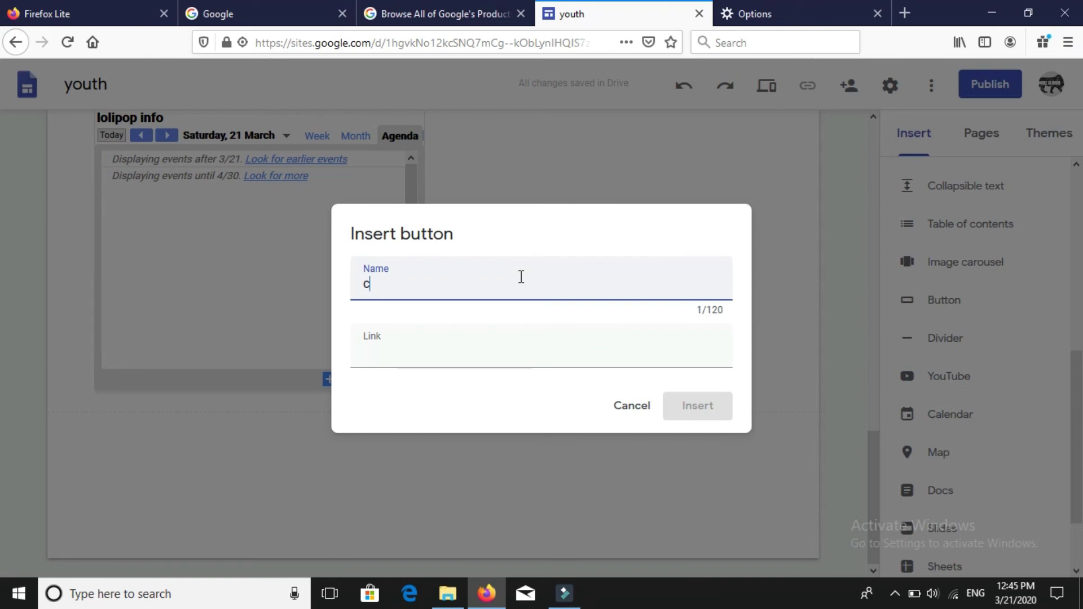
type("lick to open")
left_click(588, 356)
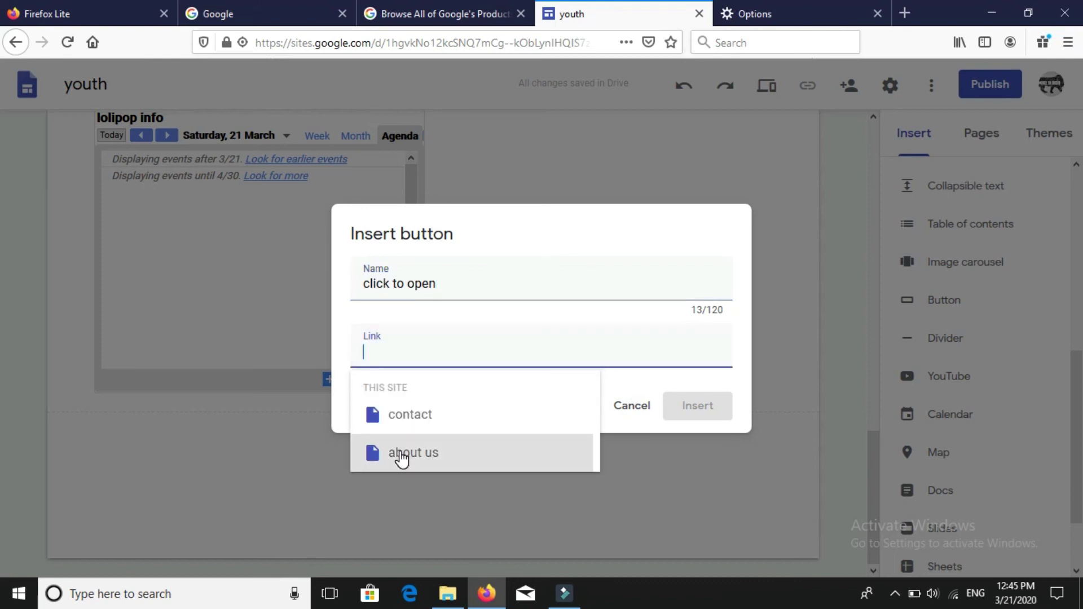
left_click(404, 418)
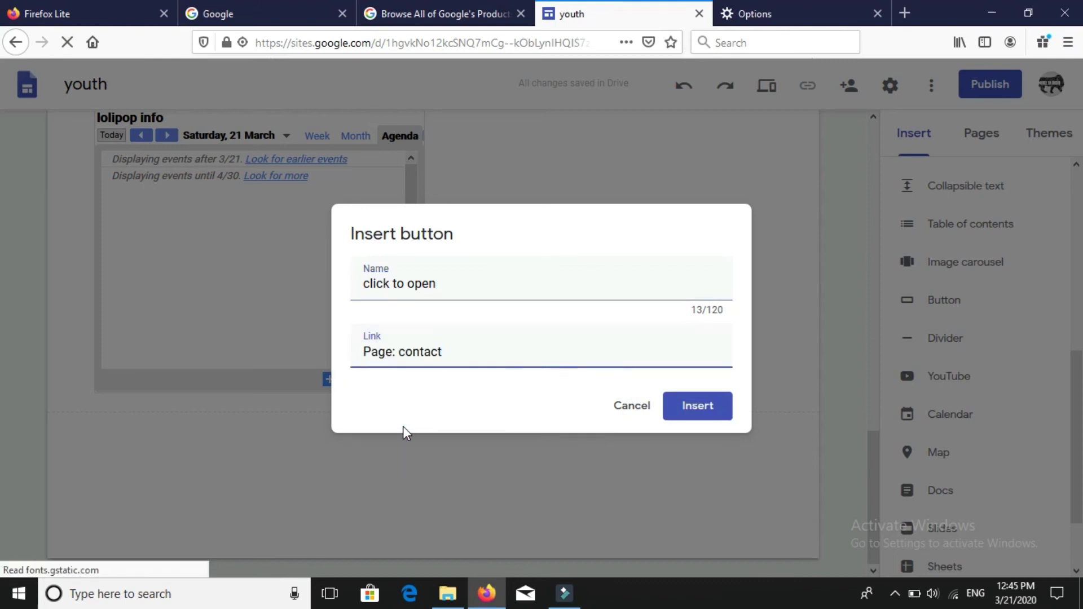
left_click(687, 416)
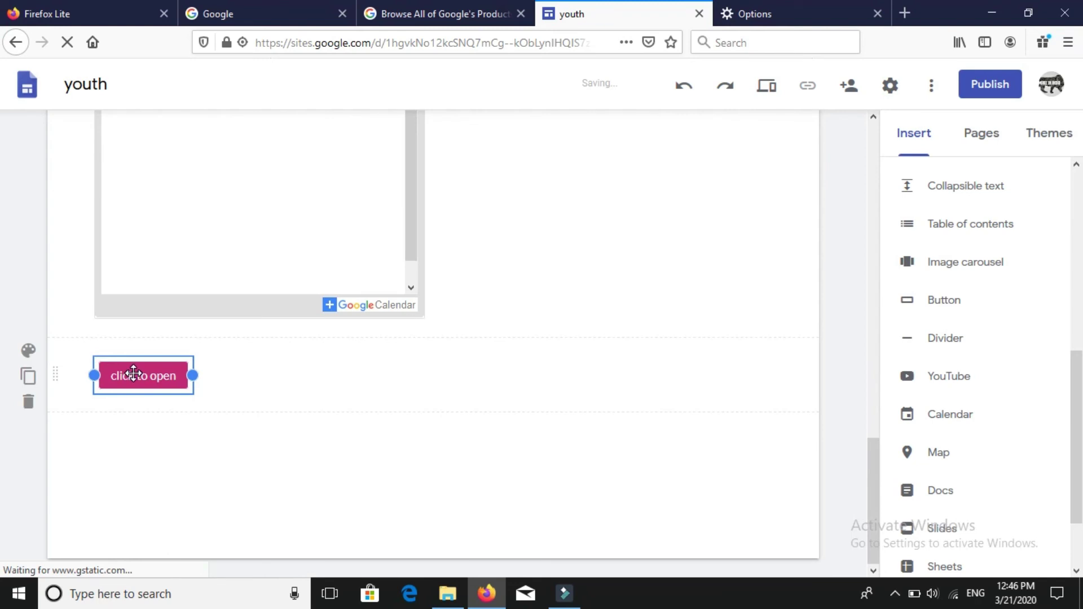
left_click(1055, 134)
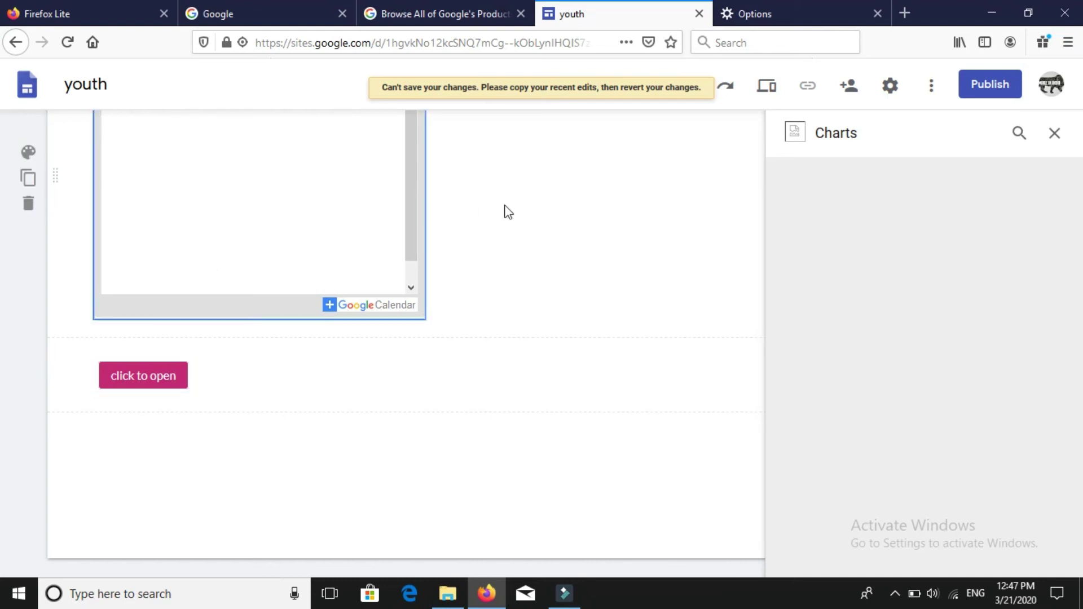
double_click(705, 170)
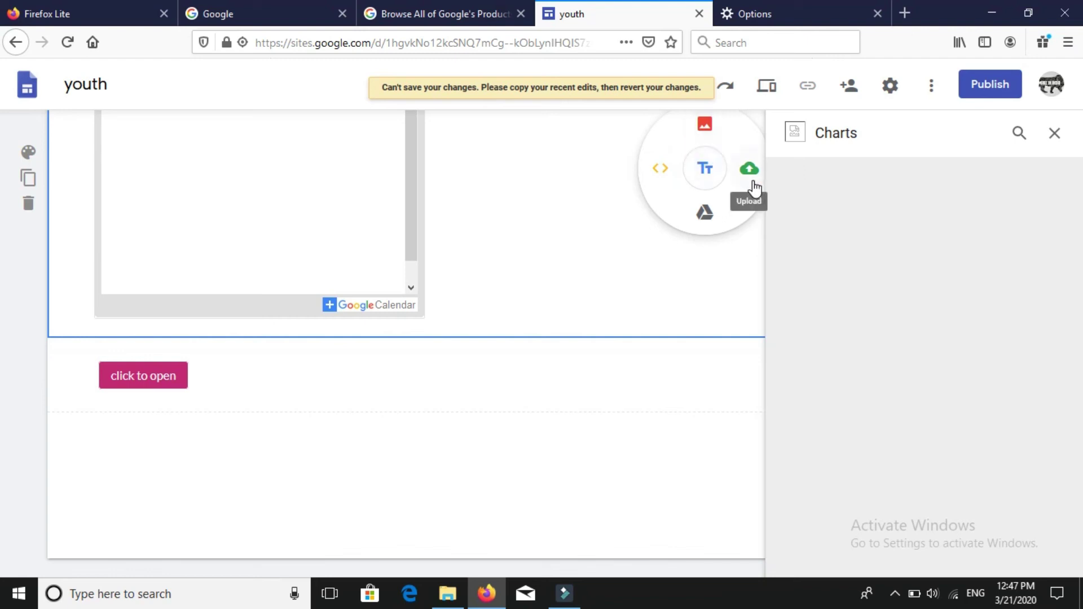
left_click(934, 86)
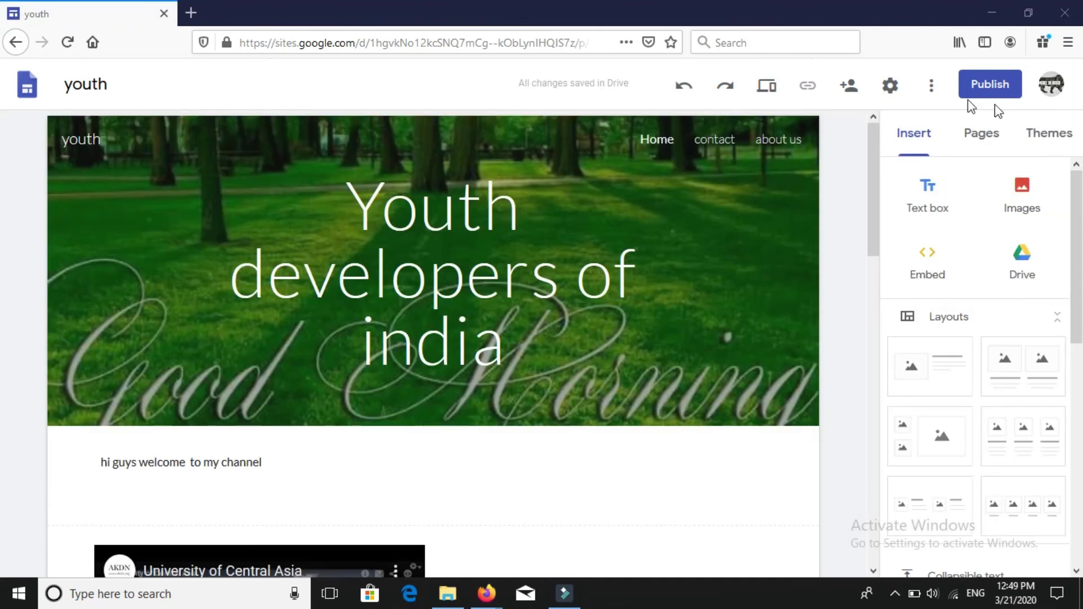
Step: Publish the site to the web with the web address "ydfindia"
left_click(993, 94)
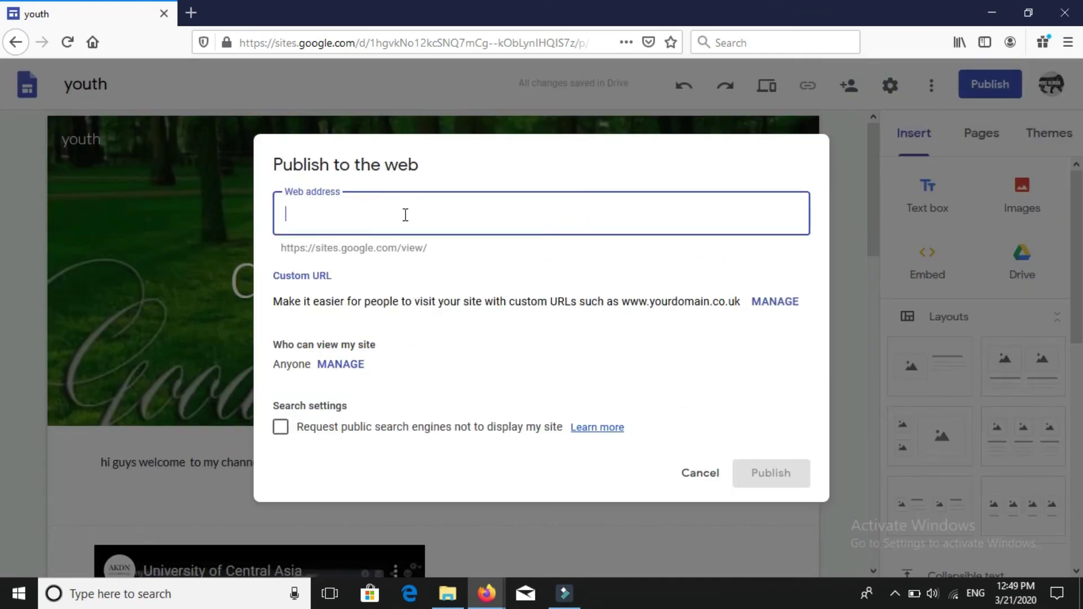
type("y")
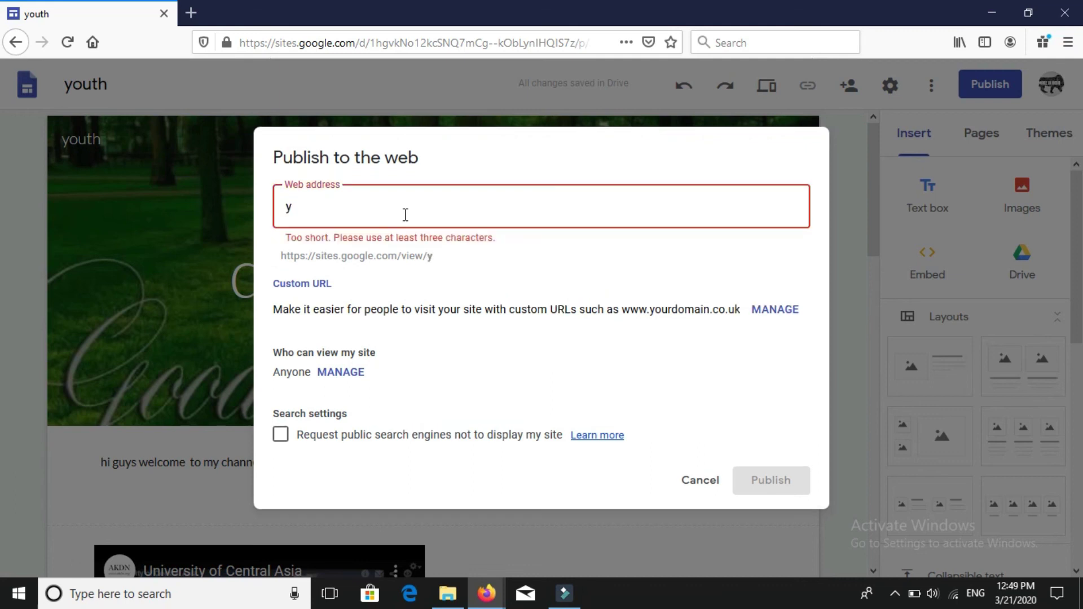
type("dfind")
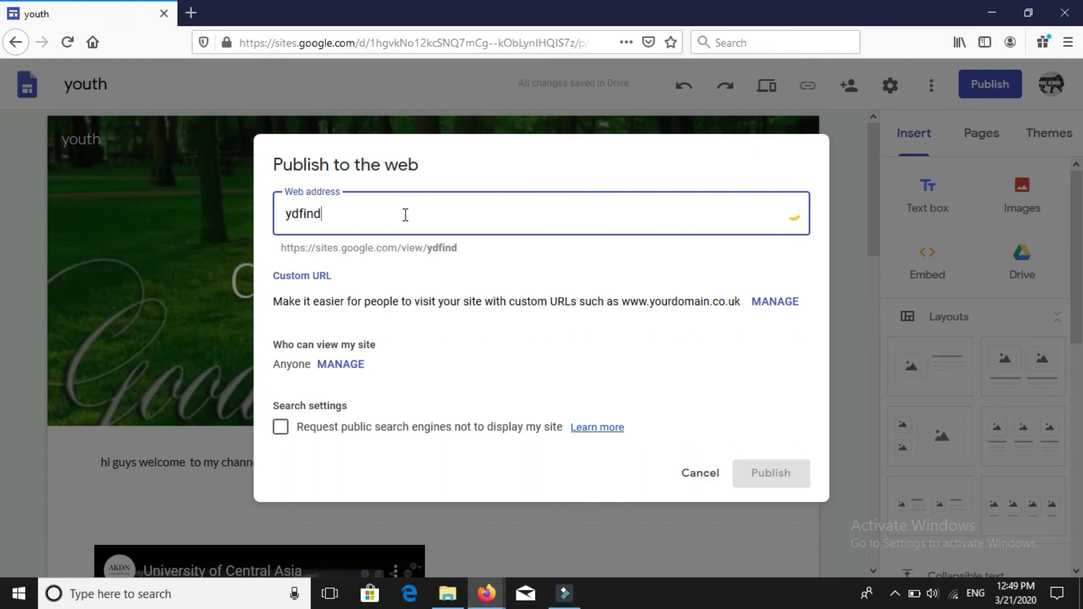
type("ia")
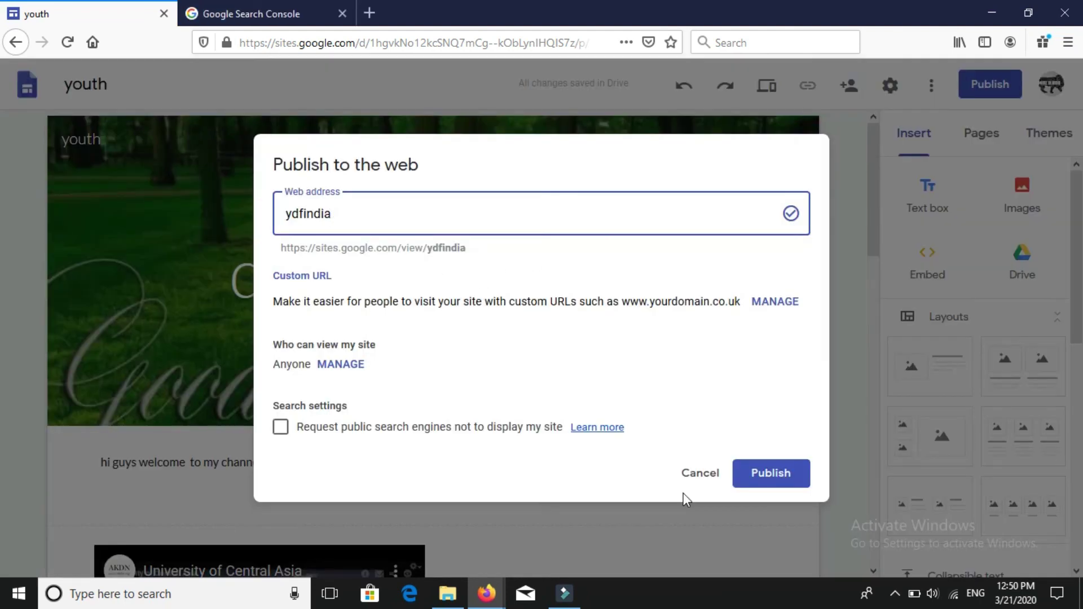
left_click(776, 472)
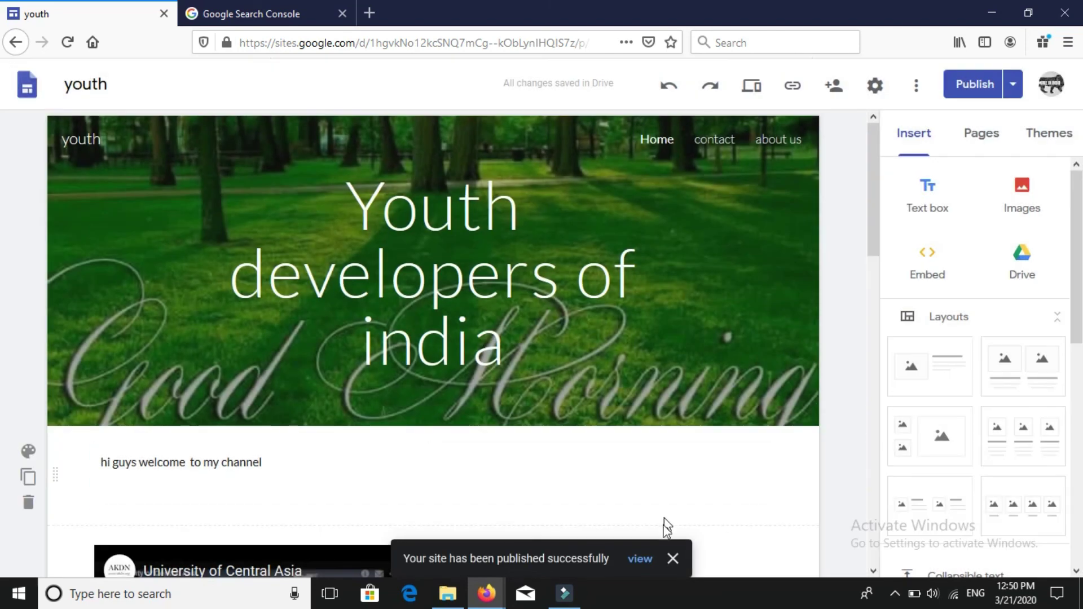
Step: Review the published Home page from the header down past the calendar and return to the original site editor
left_click(641, 560)
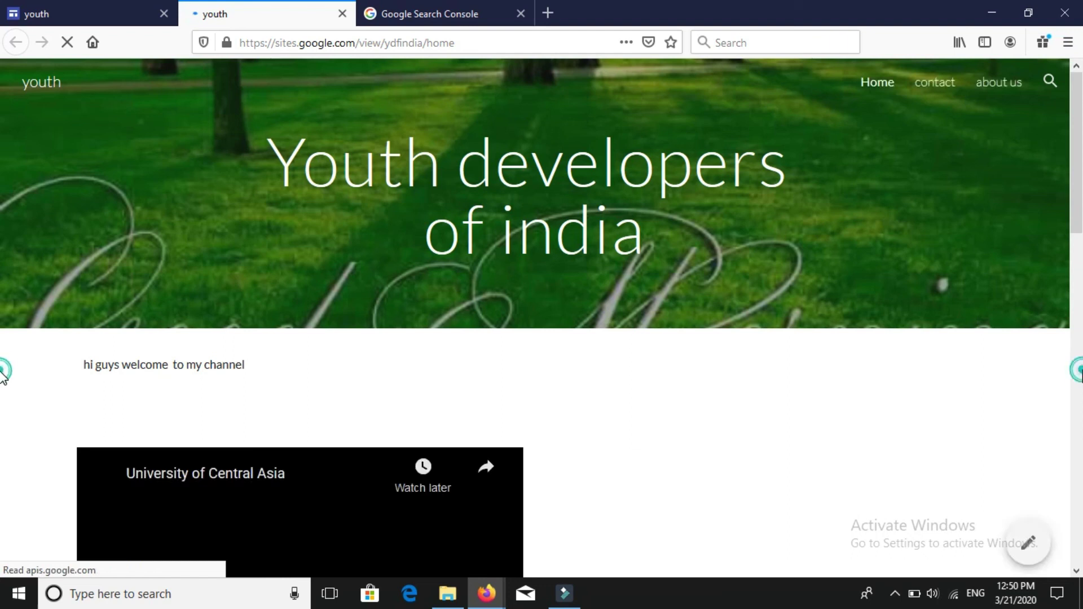
scroll(2, 377, "down", 10)
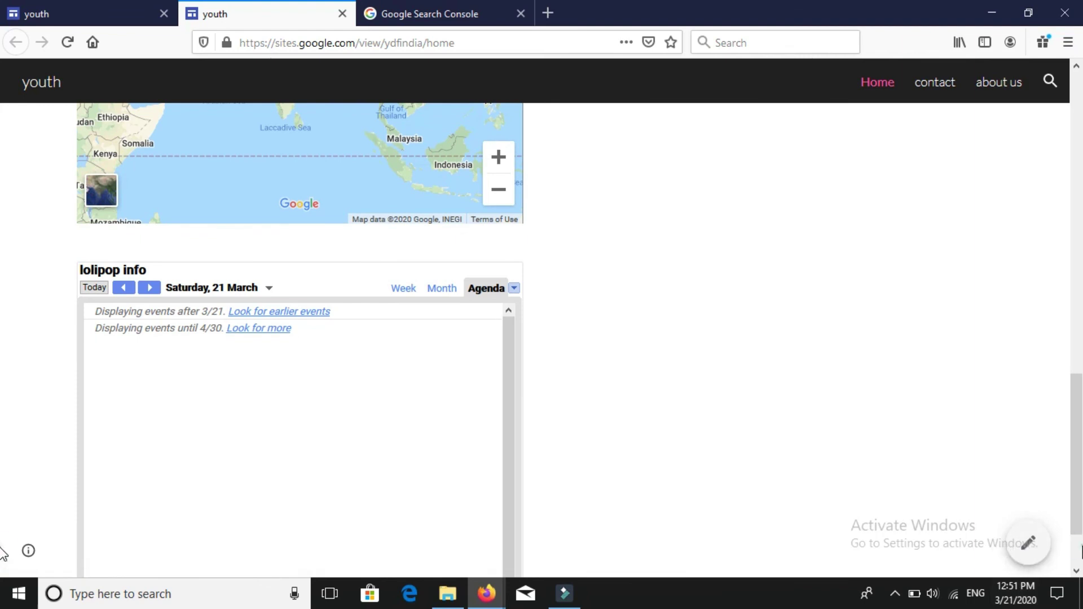
scroll(1, 553, "down", 2)
left_click(1033, 545)
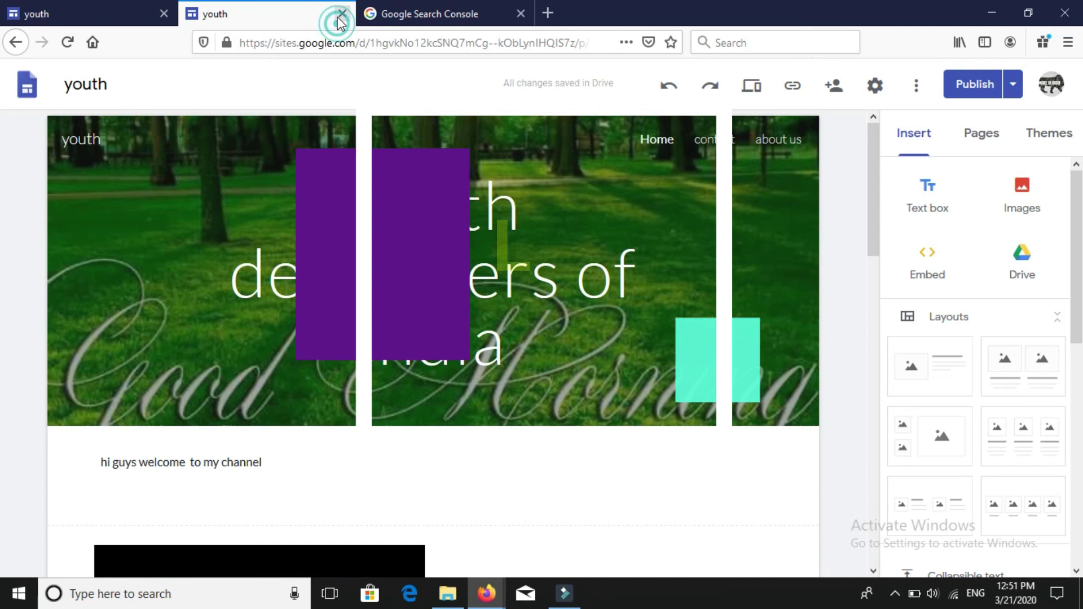
left_click(341, 15)
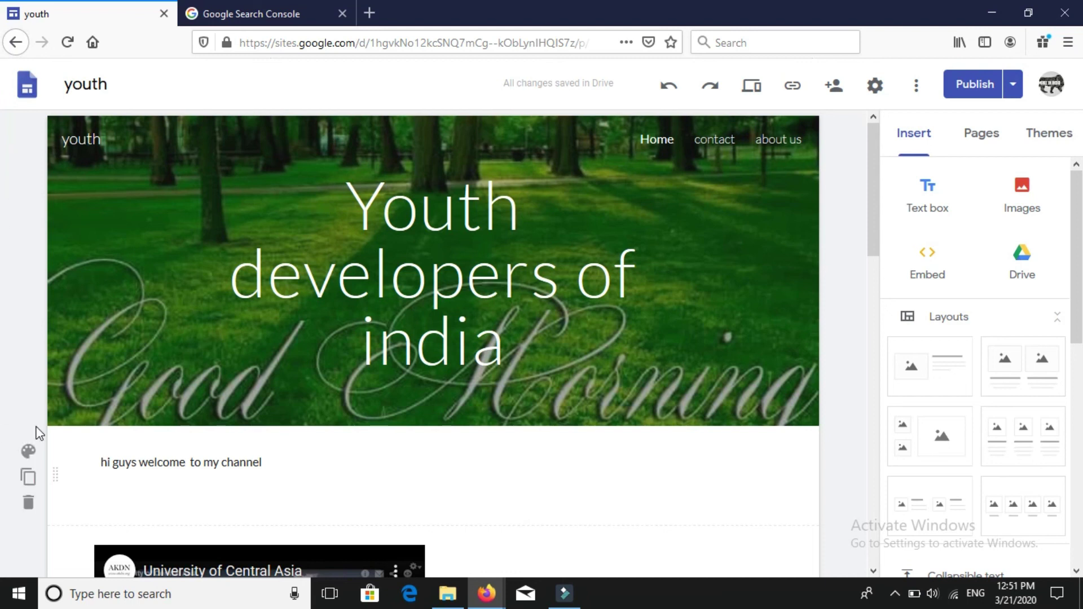
mouse_move(106, 429)
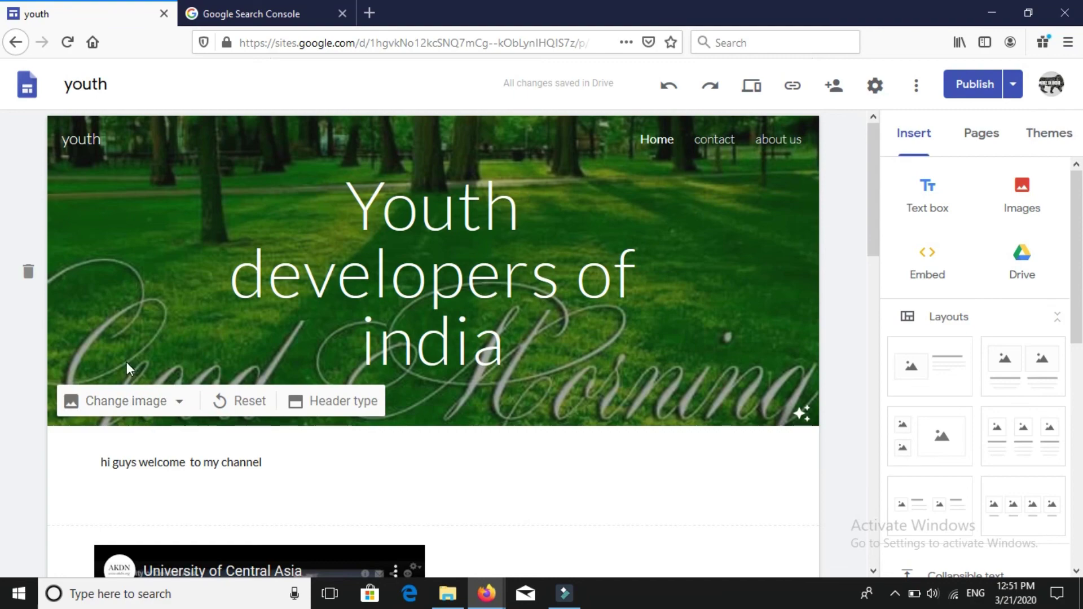